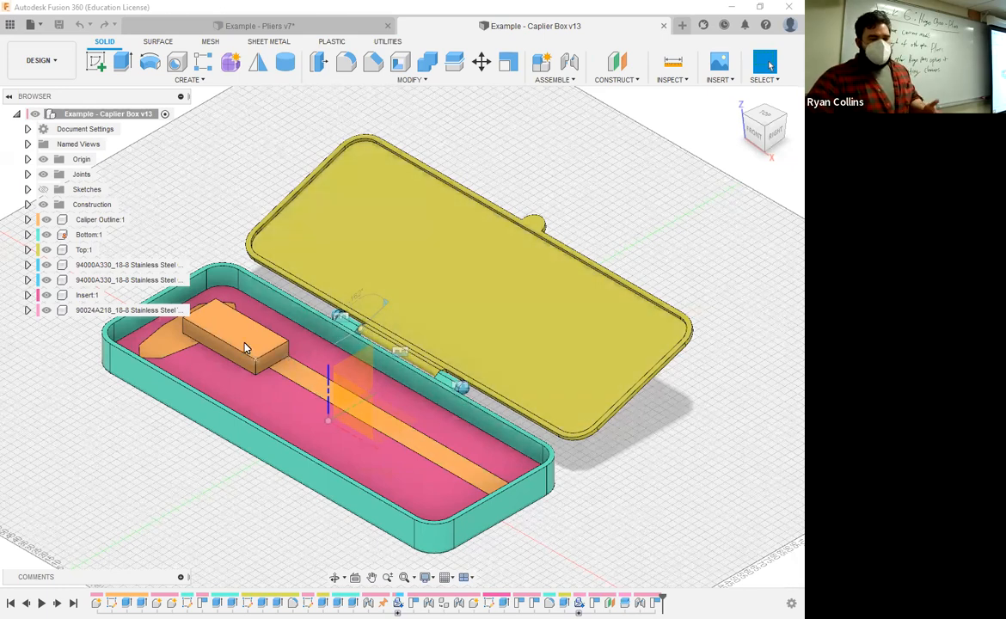
Swing the yellow lid closed onto the box bottom and capture the closed position
drag(524, 239, 450, 227)
click(779, 68)
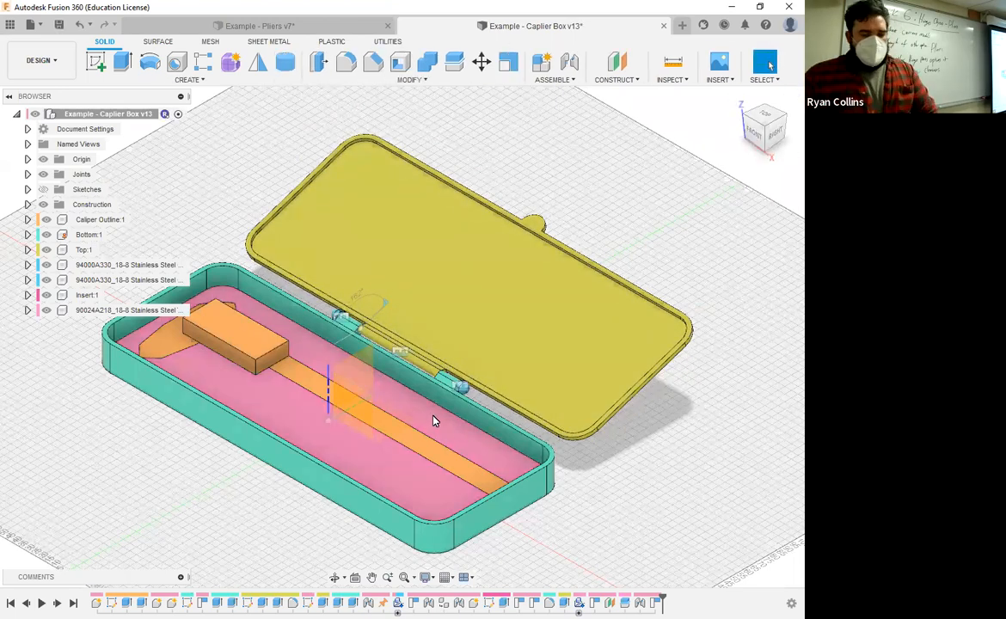
shift+middle_drag(494, 435, 443, 323)
drag(486, 323, 142, 331)
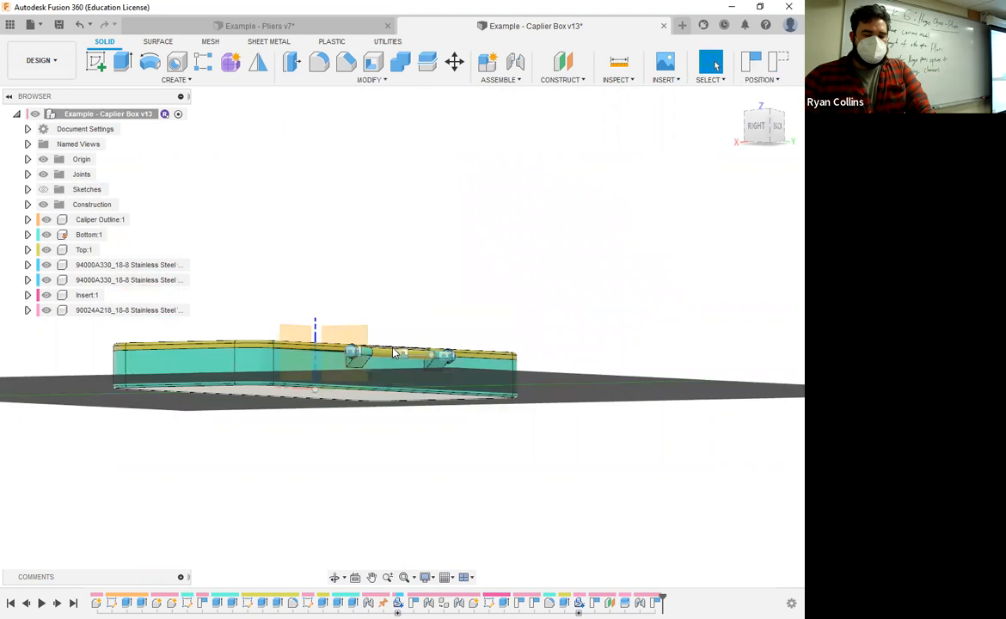
scroll(393, 352, up, 5)
shift+middle_drag(352, 386, 332, 394)
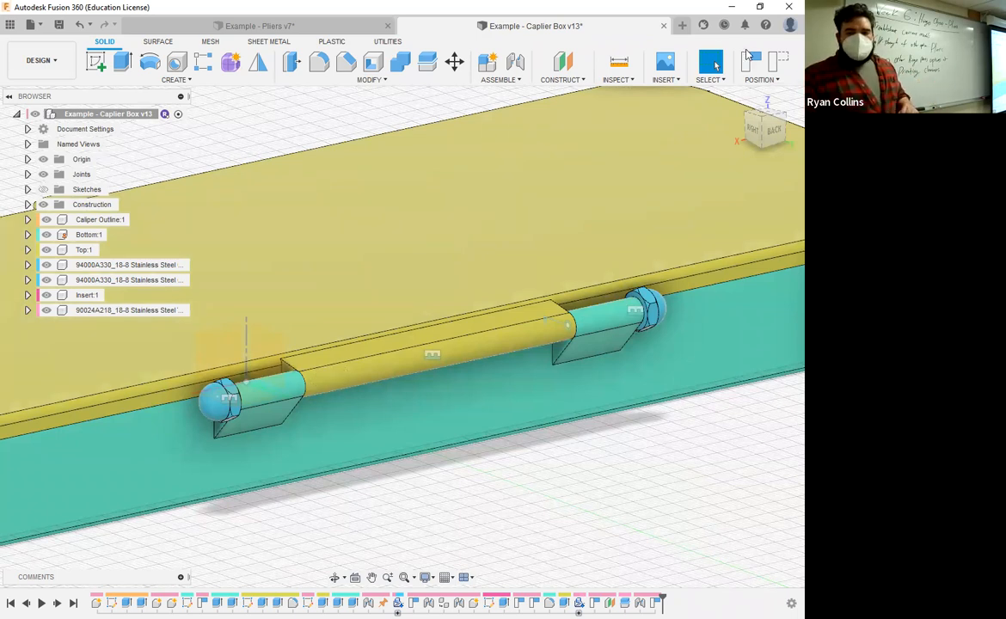
click(751, 60)
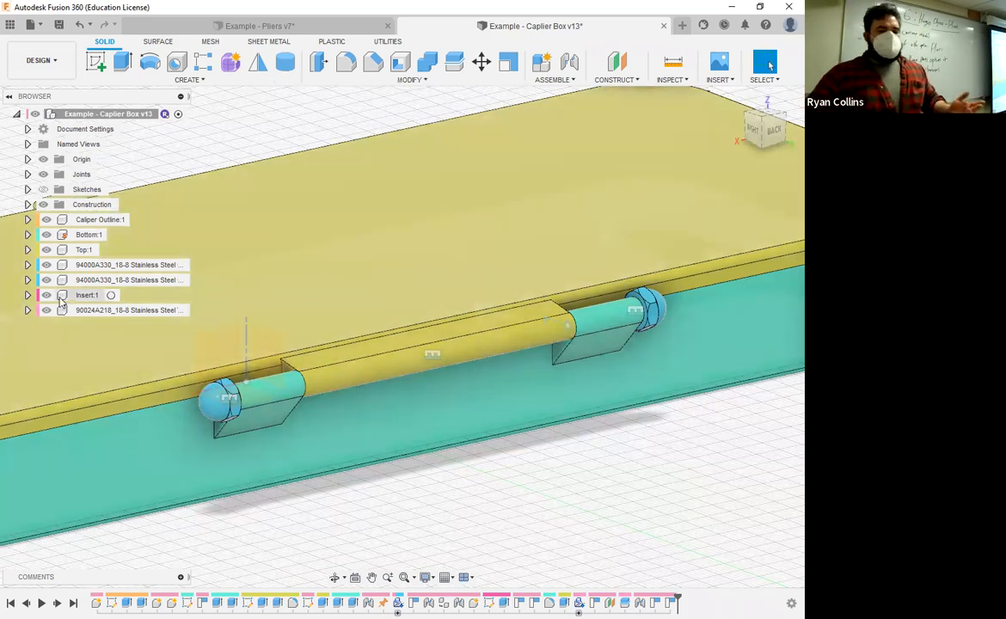
Hide both 94000A330 cap nuts and the 90024A218 stainless steel rod so the hinge knuckles are bare
click(49, 294)
click(46, 309)
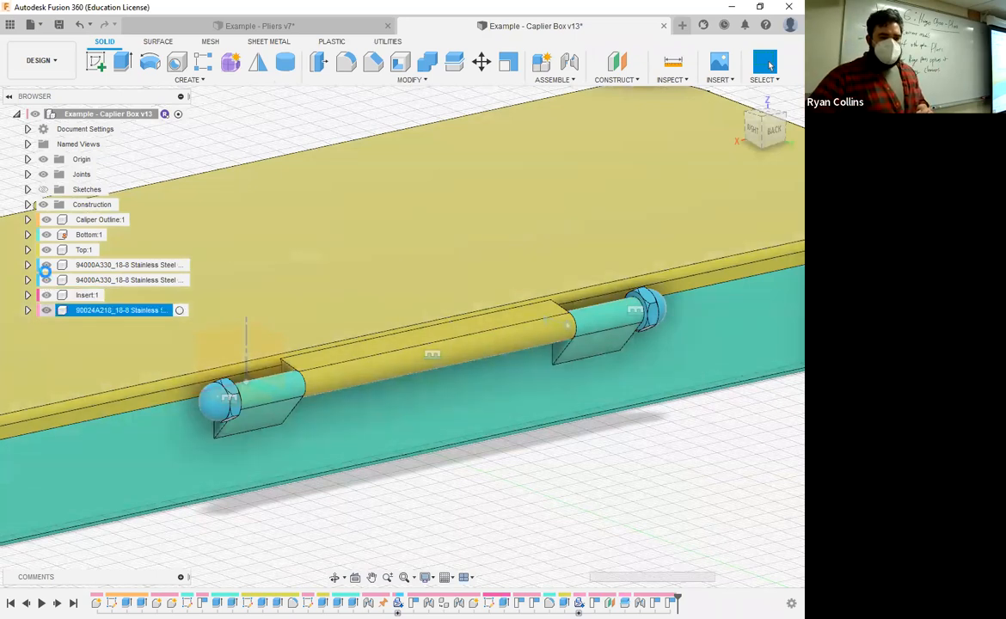
click(110, 268)
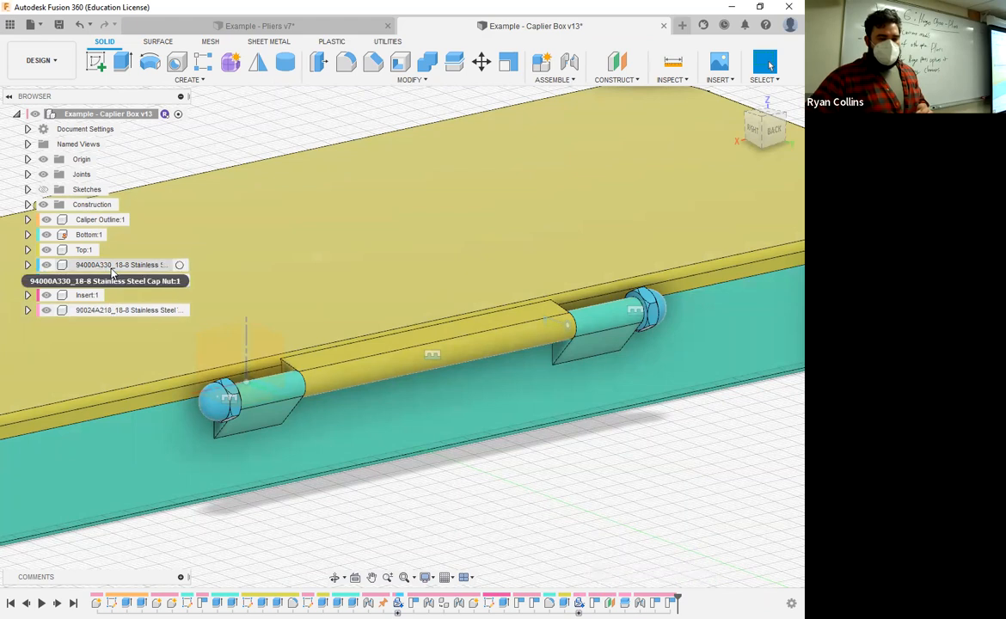
click(46, 266)
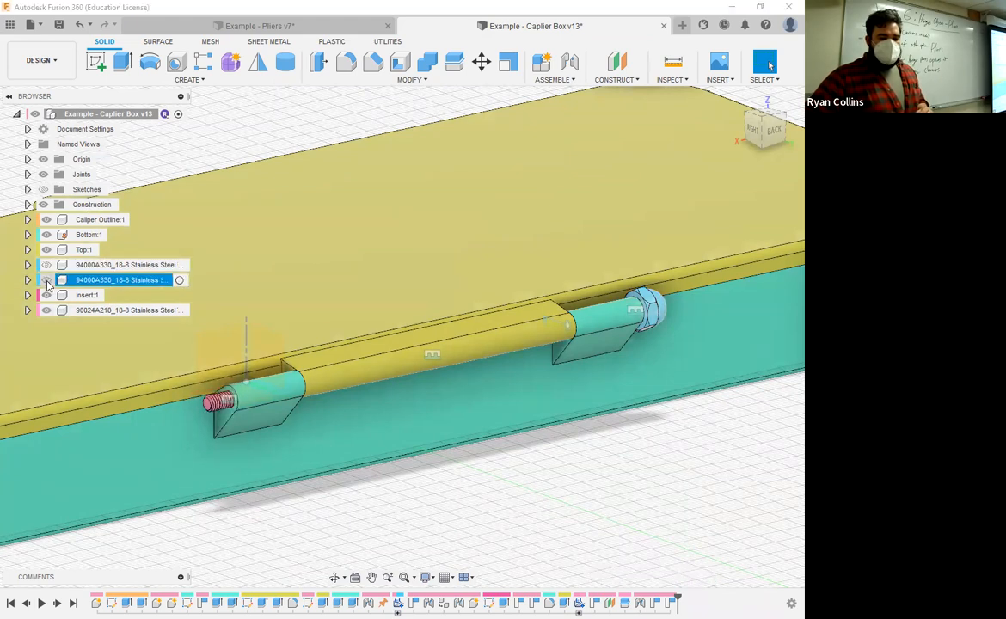
click(47, 280)
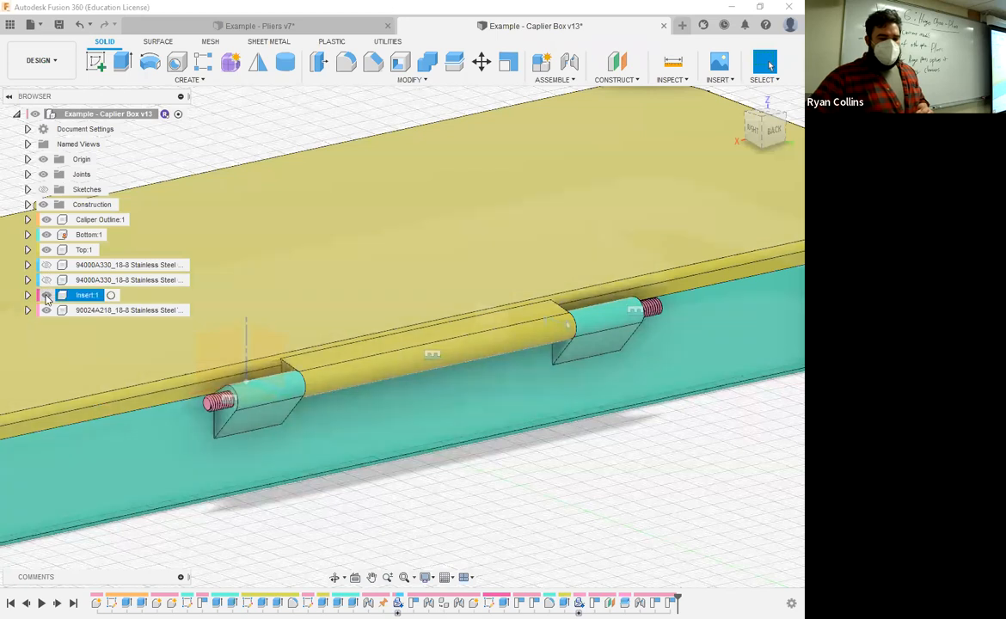
click(46, 295)
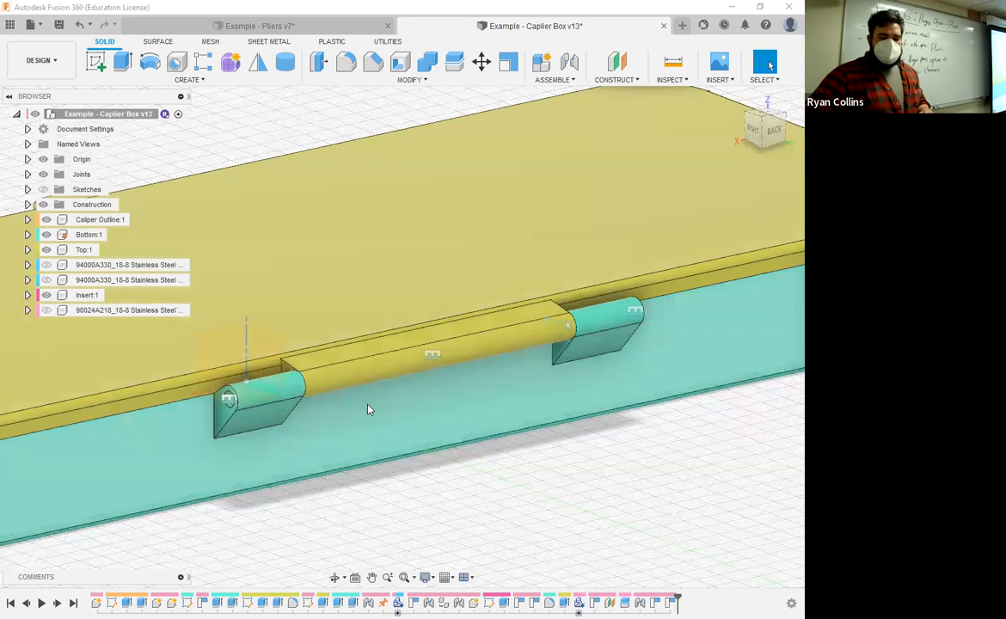
Measure the diameter of the hole in the end of the bottom's hinge knuckle
mouse_move(358, 464)
shift+middle_down()
mouse_move(420, 436)
mouse_move(359, 453)
mouse_move(364, 462)
shift+middle_up()
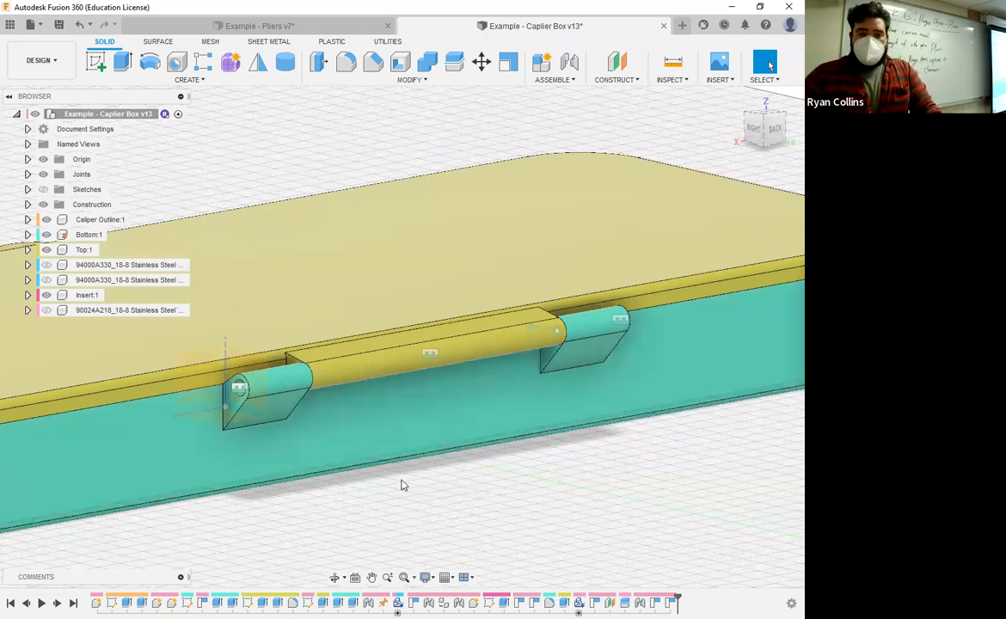
shift+middle_drag(315, 428, 340, 428)
scroll(340, 428, up, 4)
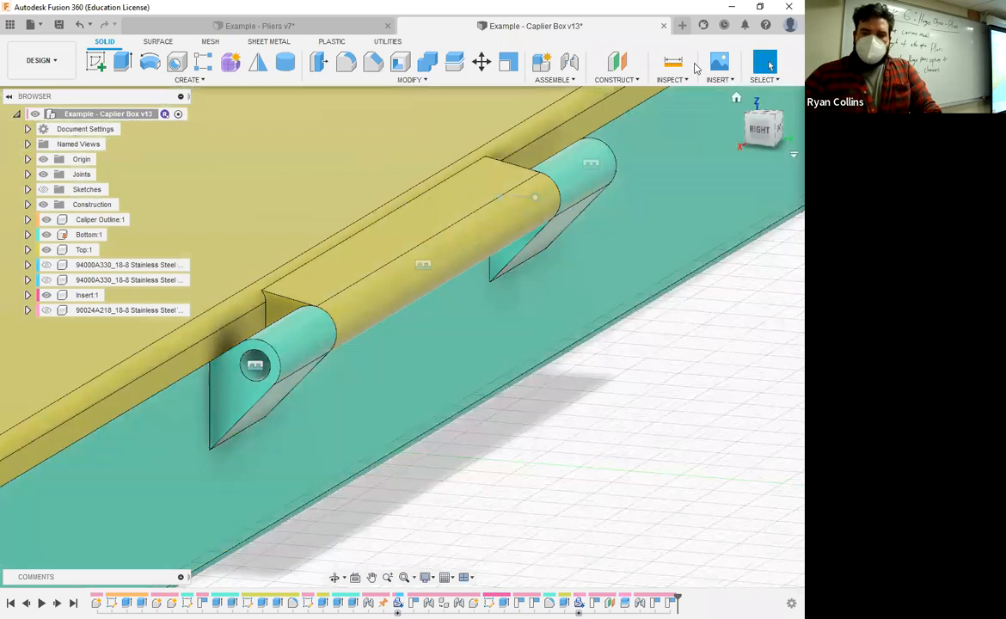
click(673, 65)
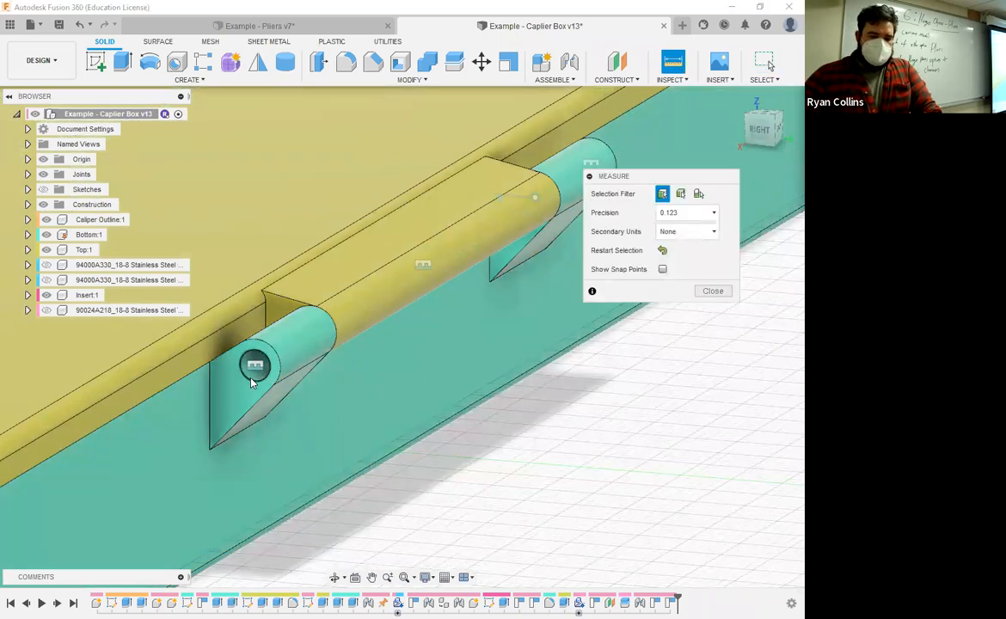
click(252, 380)
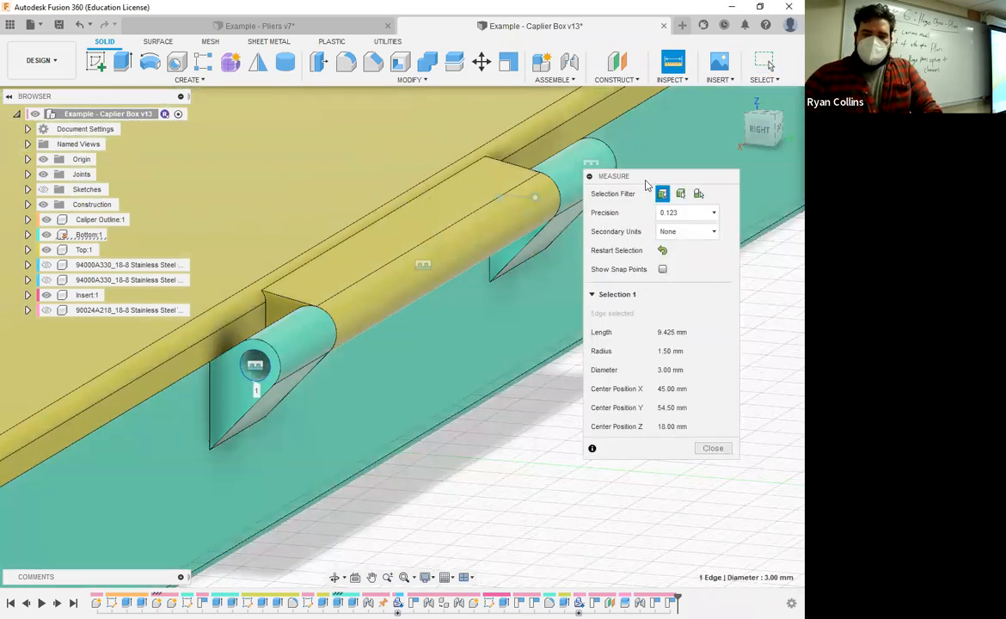
drag(646, 177, 580, 144)
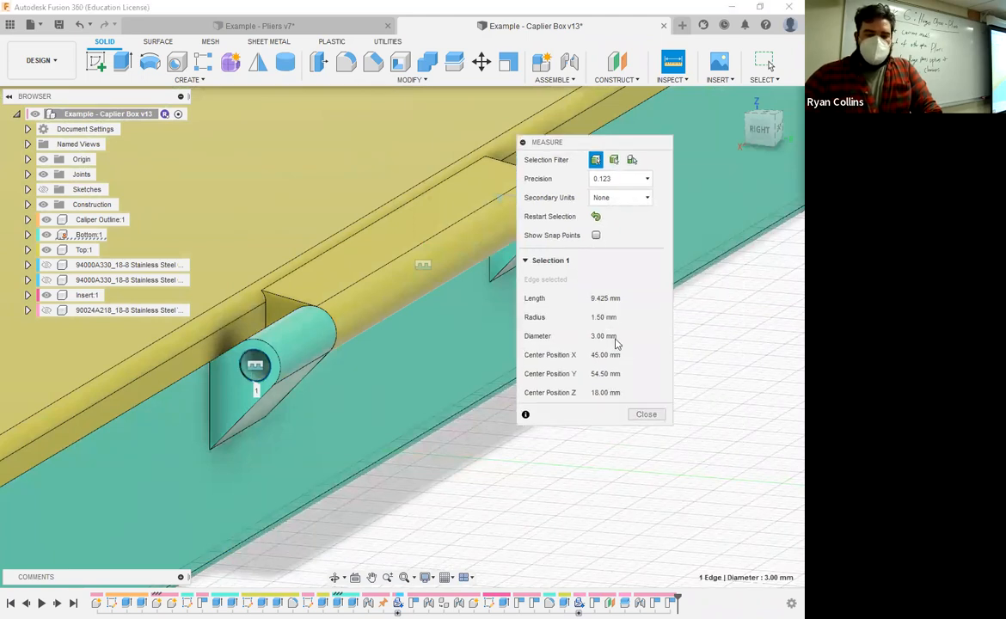
click(643, 417)
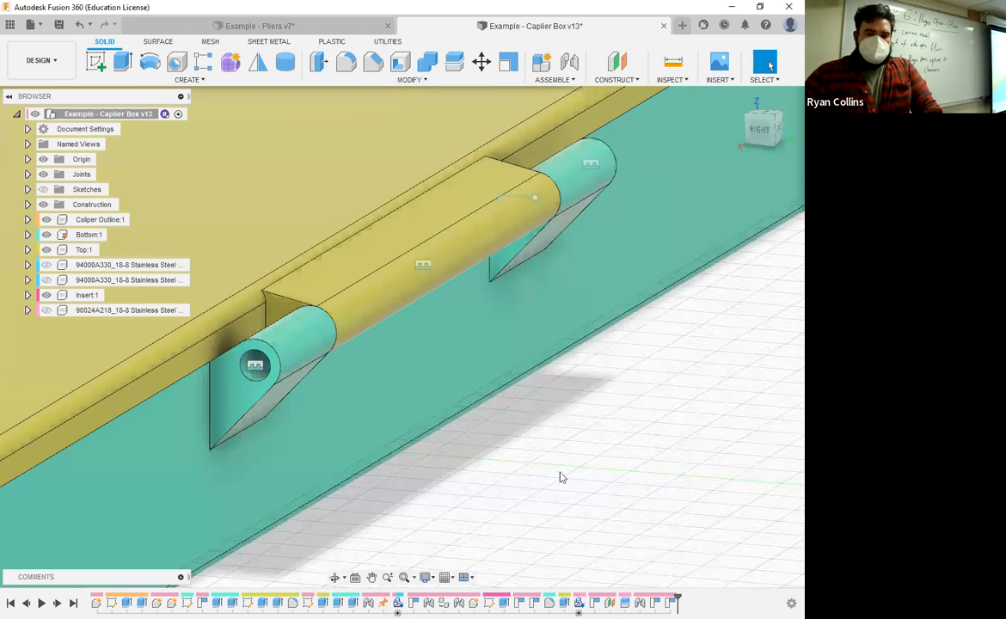
Create a new internal standard component named Pin under the top-level assembly and activate it
click(542, 63)
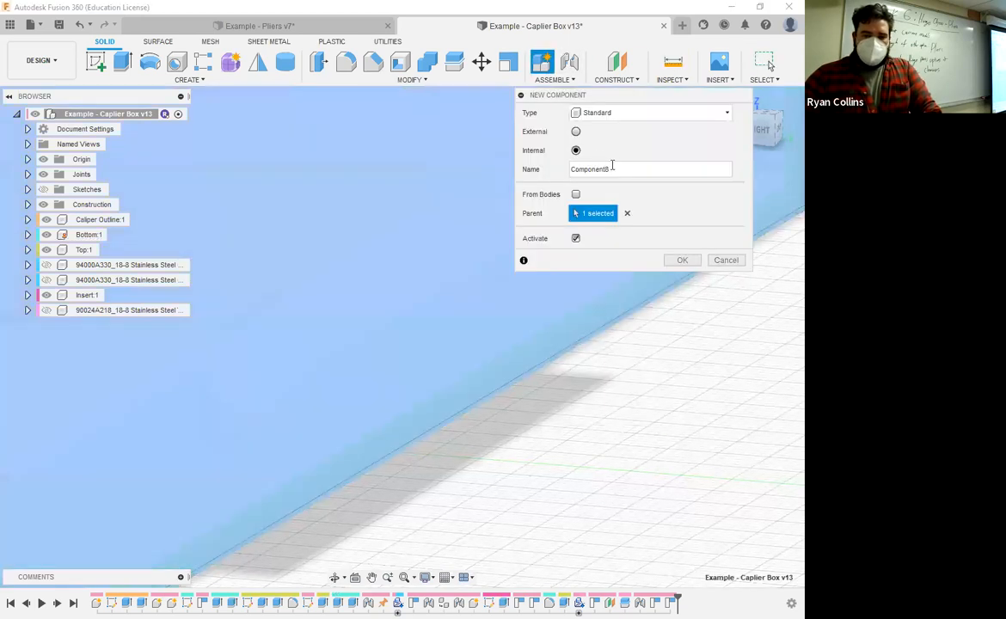
drag(622, 167, 551, 164)
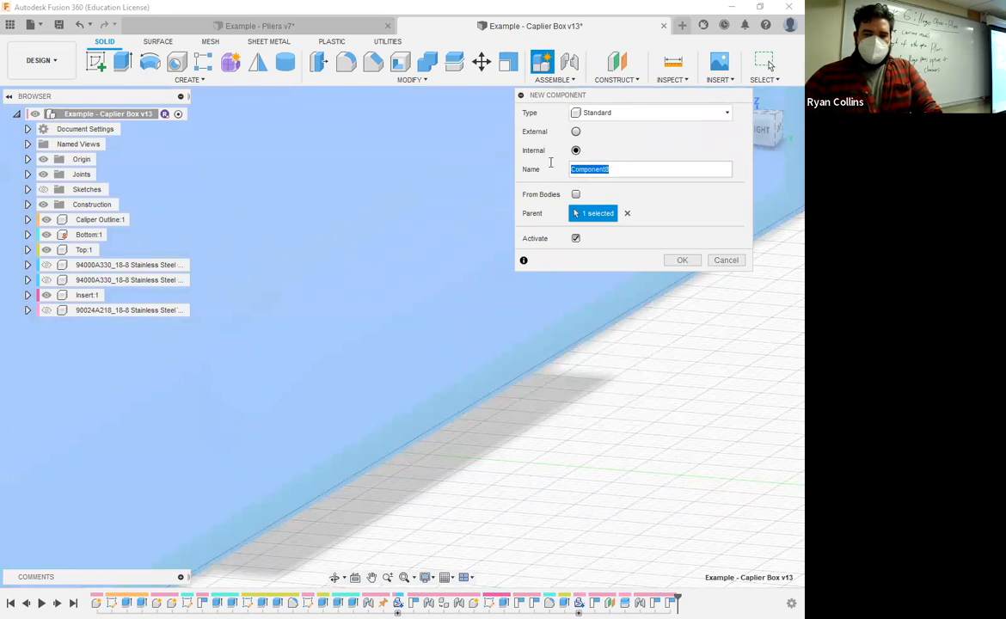
text(Pin)
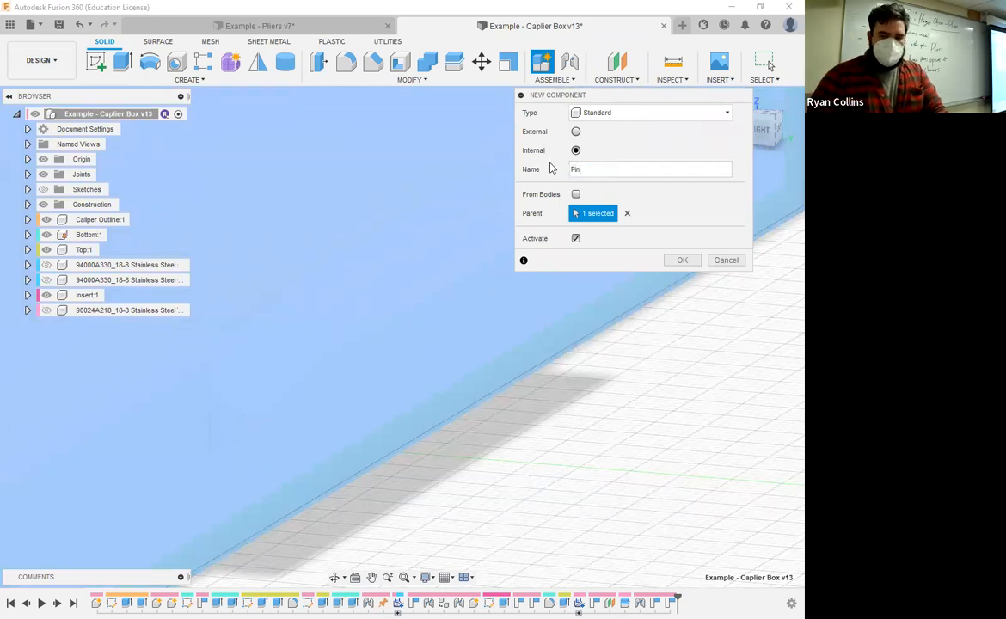
key(Return)
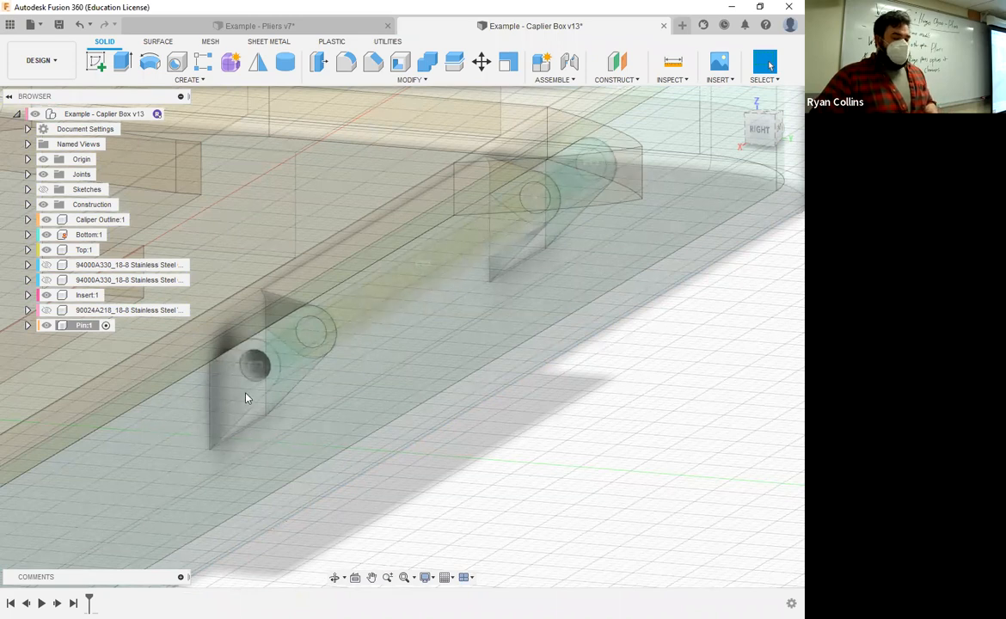
Start a sketch for the pin on the outer end face of the bottom's hinge knuckle
click(100, 61)
click(383, 442)
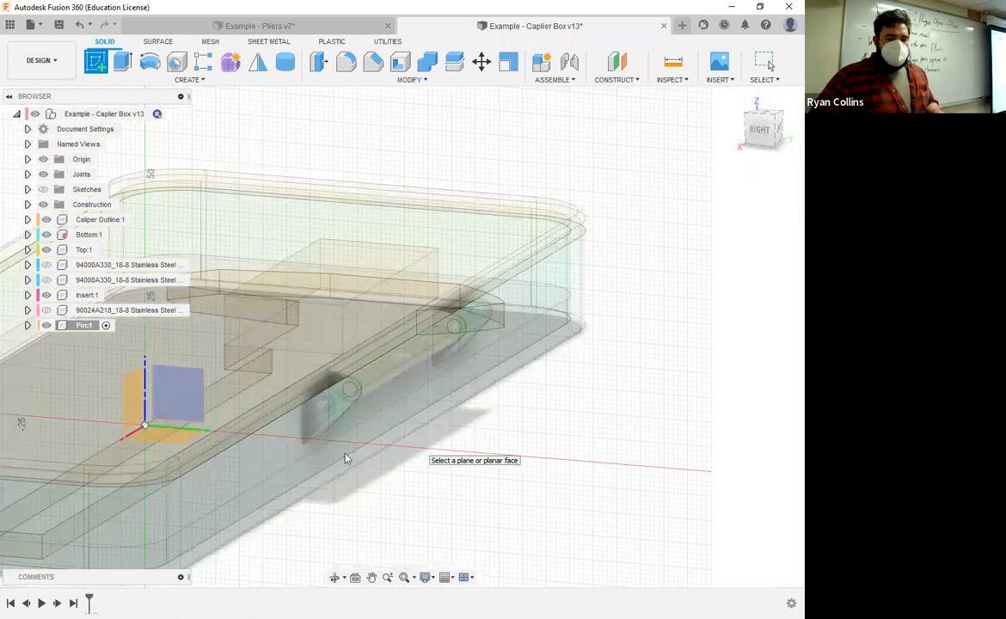
scroll(346, 456, up, 6)
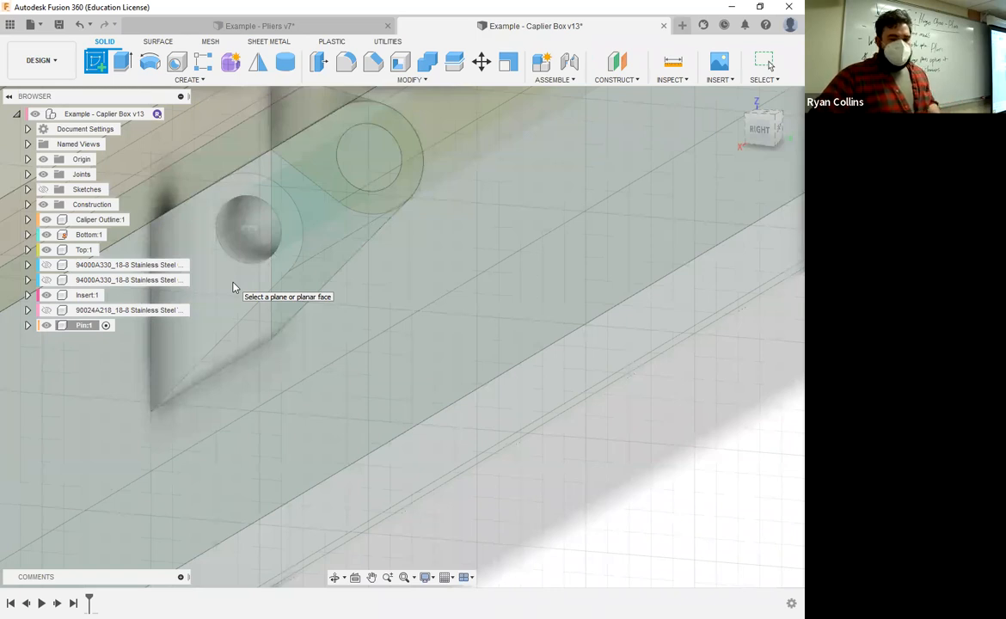
click(232, 287)
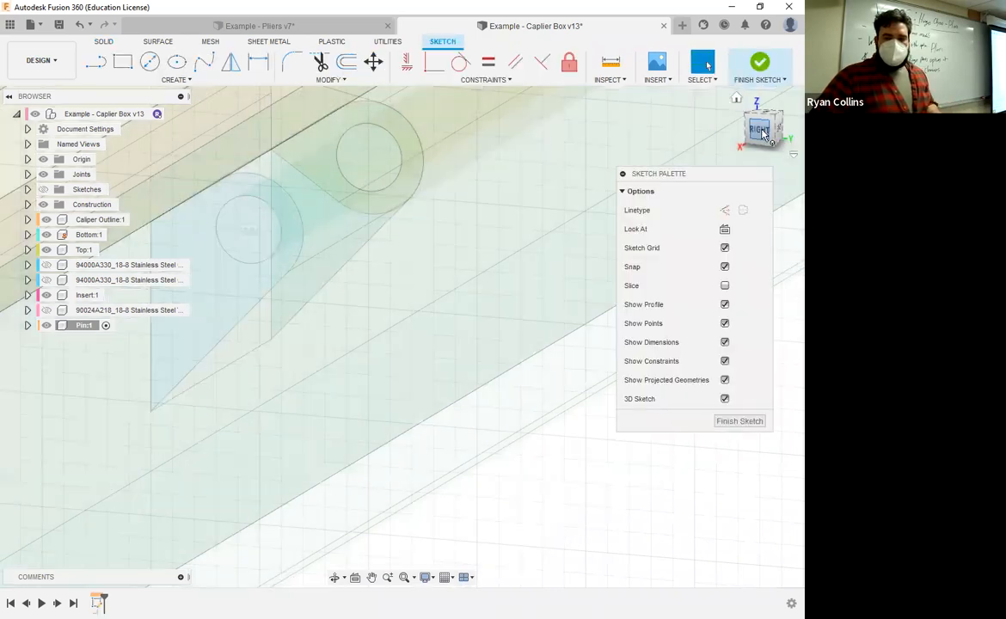
click(761, 131)
middle_drag(439, 297, 329, 389)
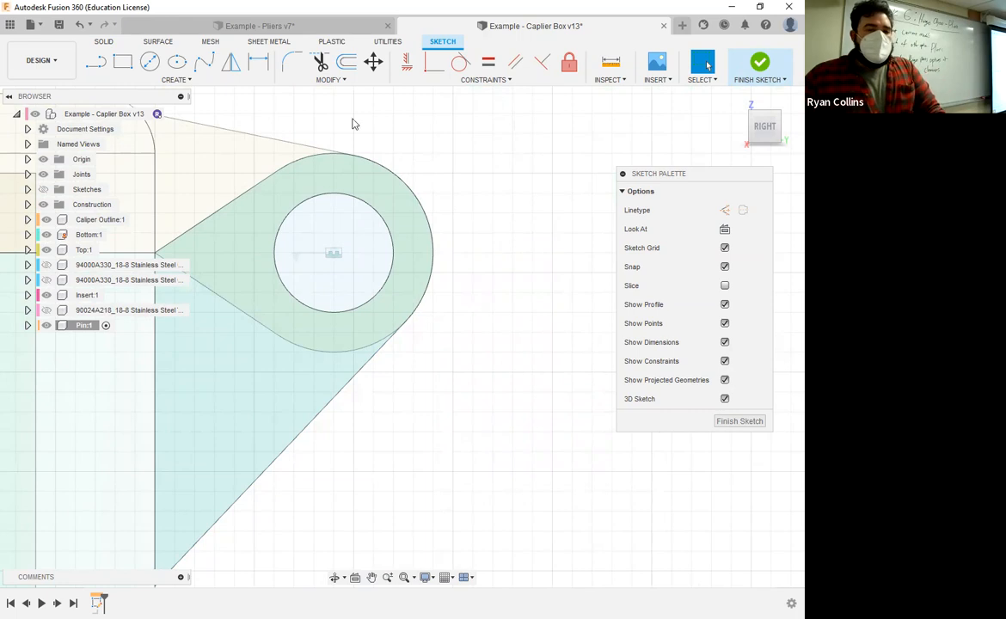
Draw a 4 mm diameter circle centred on the hinge hole for the pin head
click(149, 62)
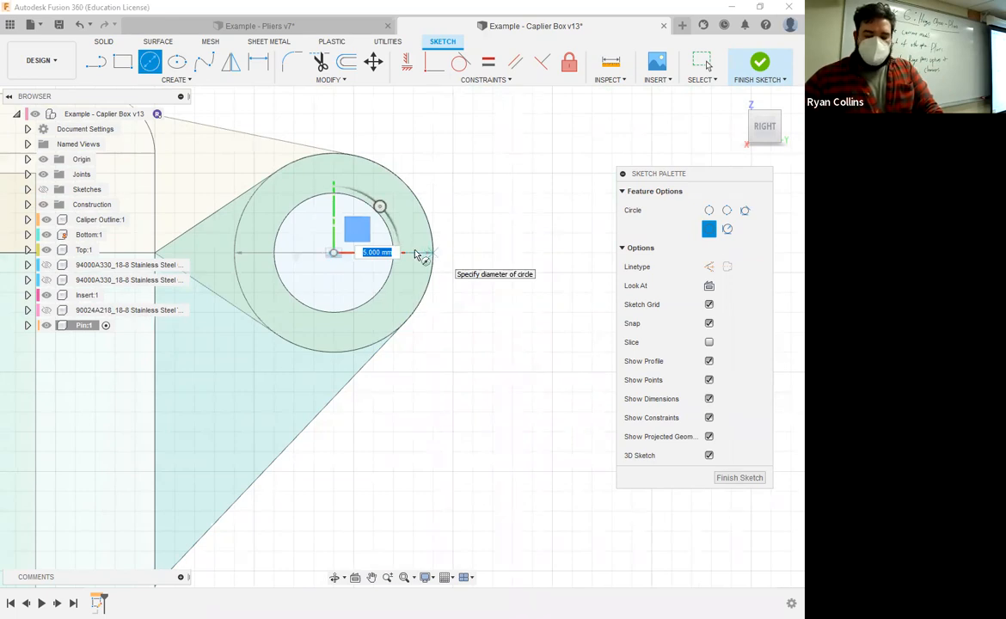
text(4)
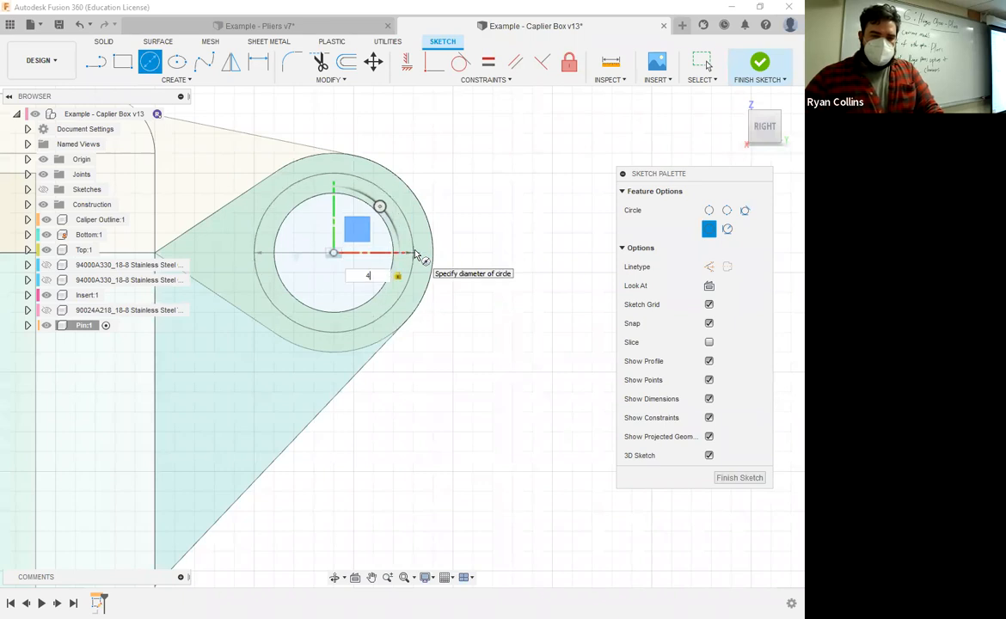
key(Return)
key(Escape)
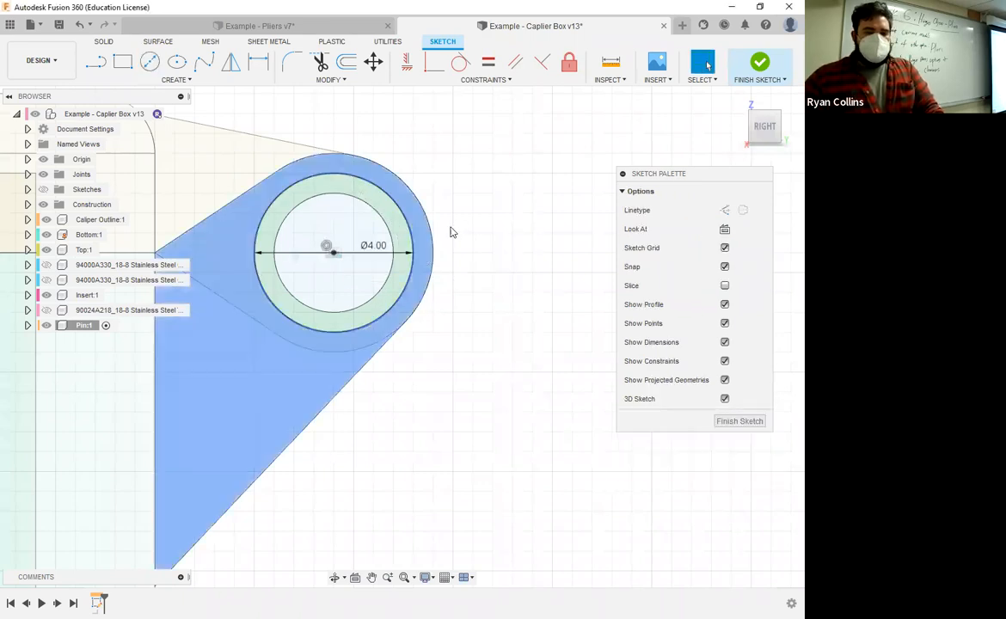
click(354, 230)
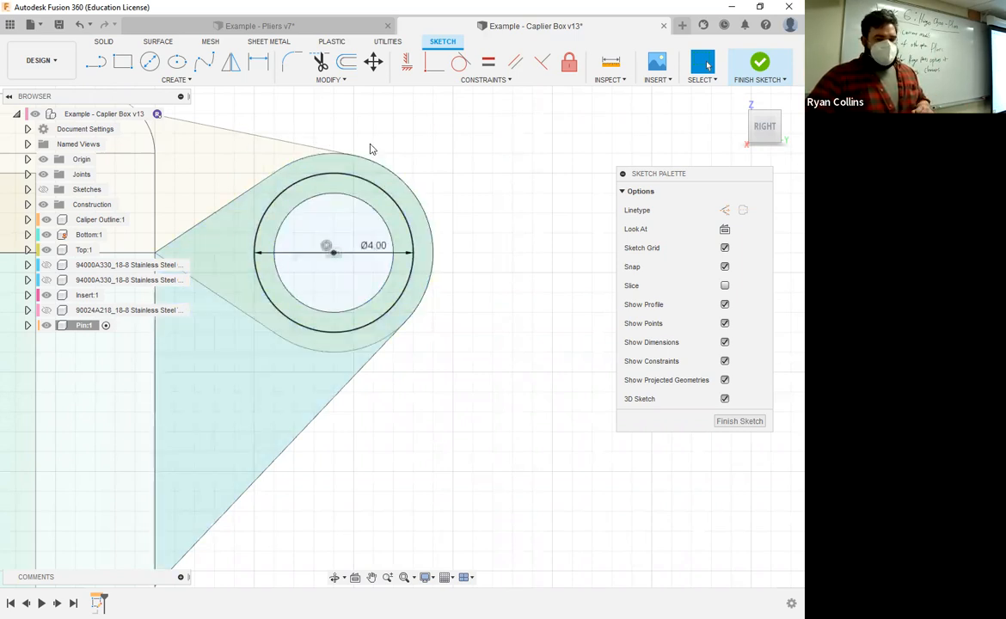
Add a concentric 2.9 mm diameter circle inside the hinge hole for the pin shaft and finish the sketch
click(149, 65)
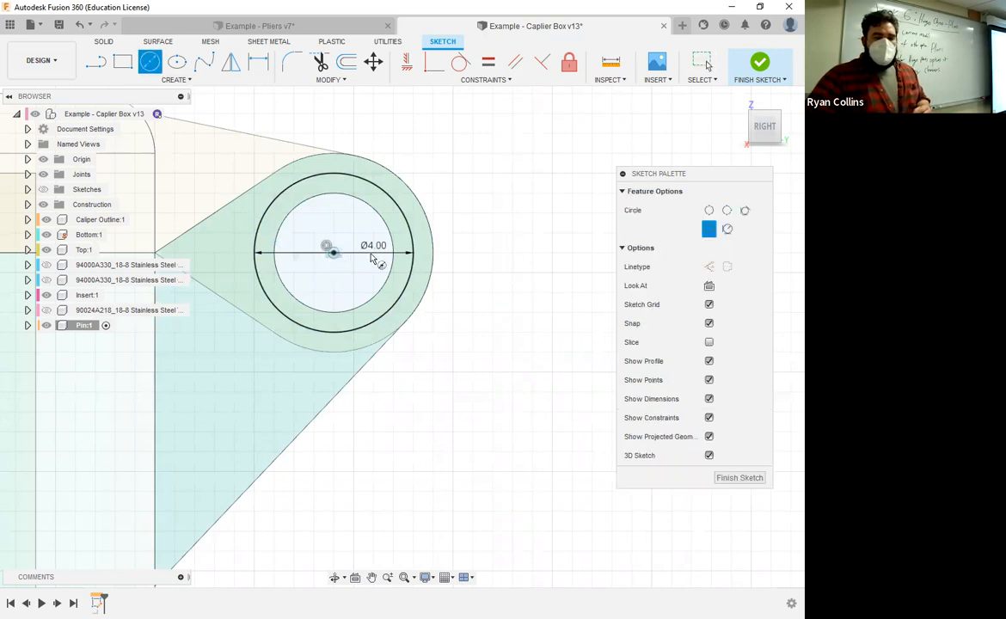
click(333, 251)
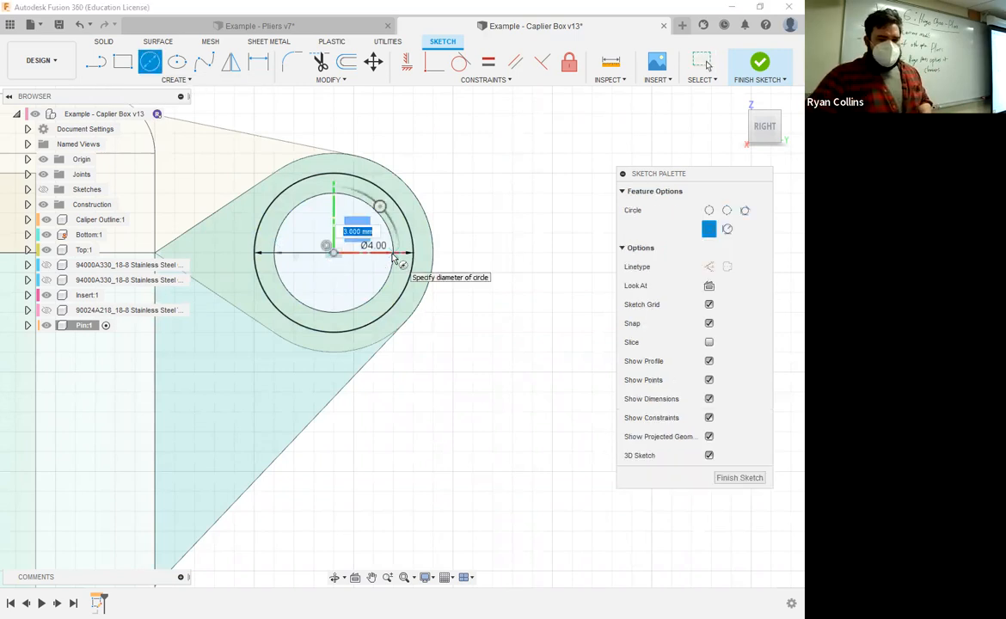
scroll(396, 258, up, 1)
scroll(394, 258, up, 1)
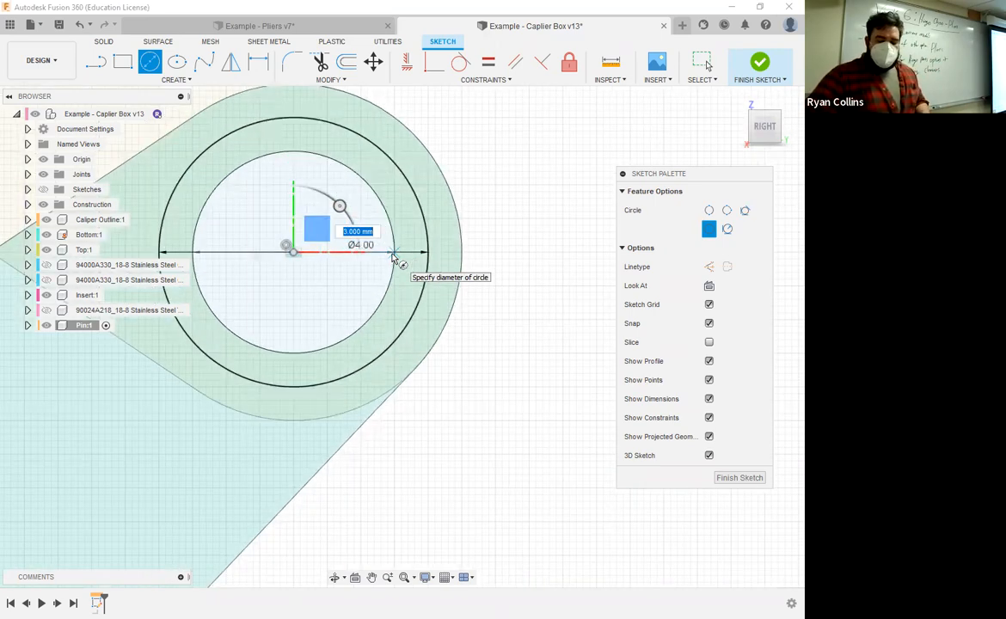
text(2.9)
key(Return)
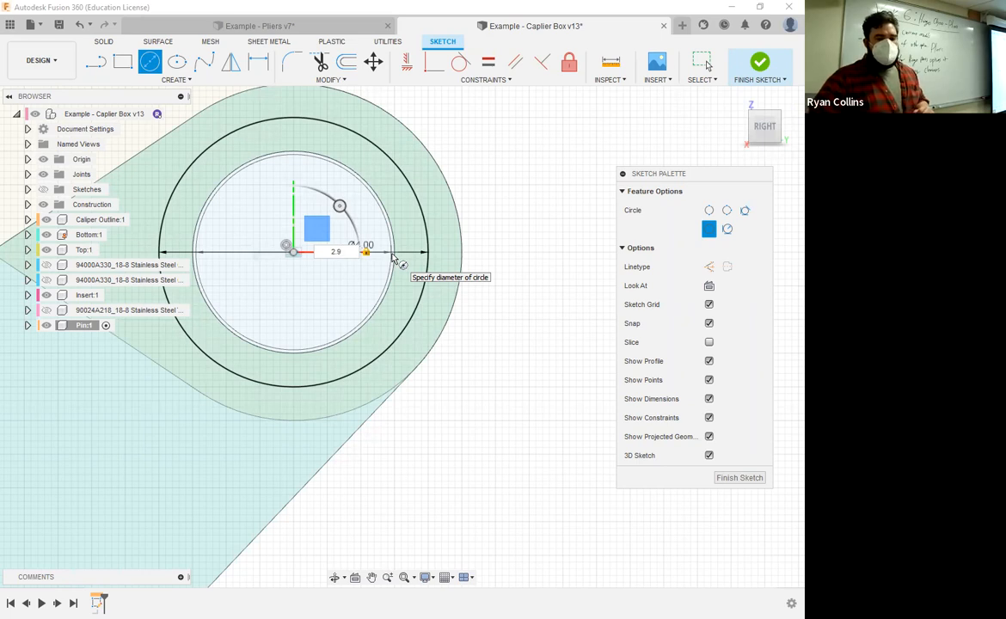
key(Escape)
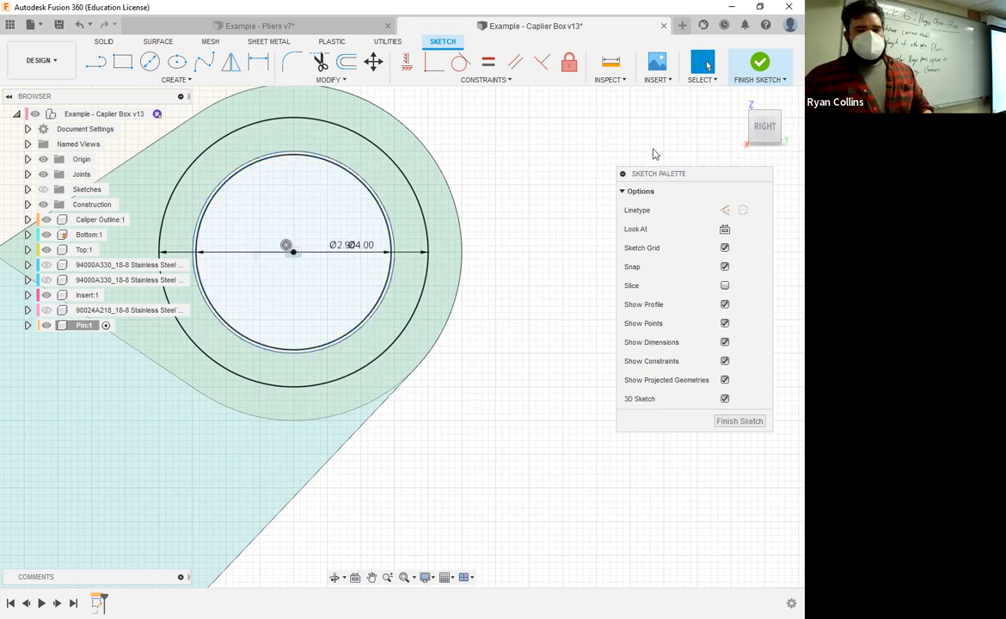
click(761, 64)
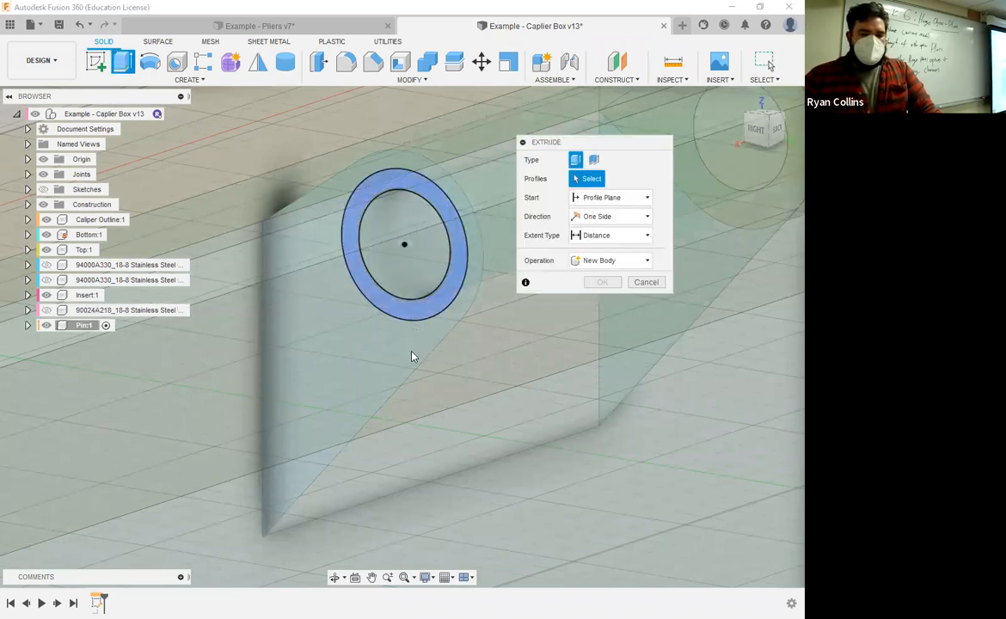
Extrude the inner 2.9 mm shaft circle by -92 mm through the hinge knuckles as a new body
click(298, 338)
shift+middle_drag(380, 356, 352, 359)
shift+middle_drag(426, 423, 368, 405)
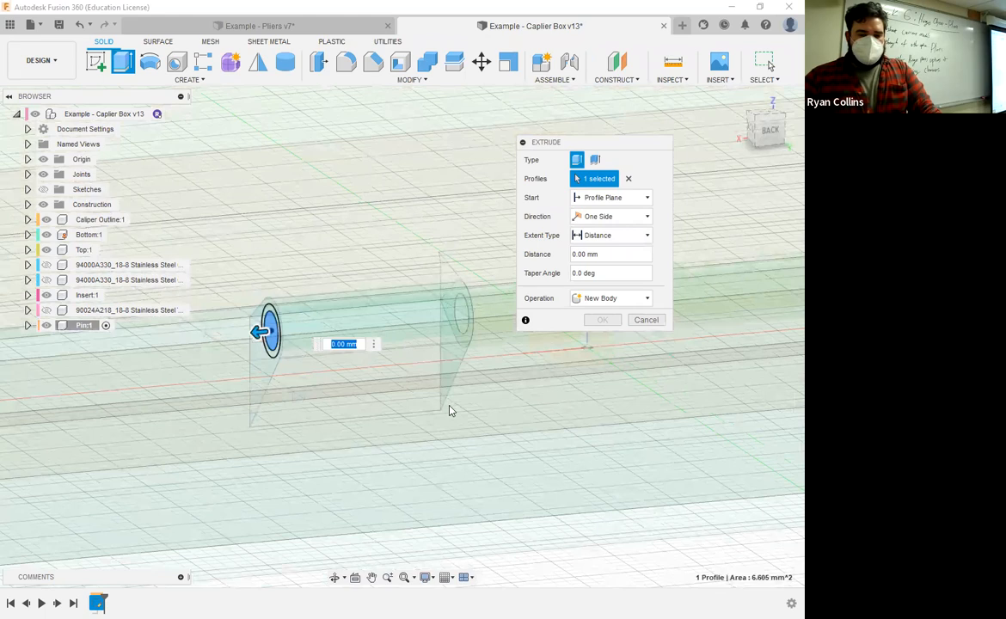
shift+middle_drag(470, 403, 540, 375)
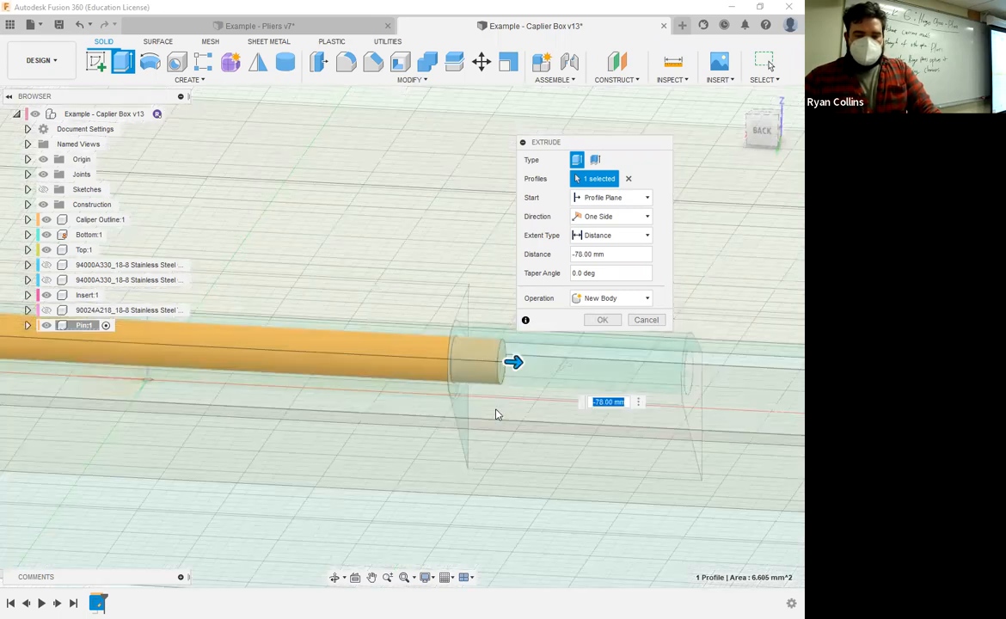
scroll(496, 413, down, 3)
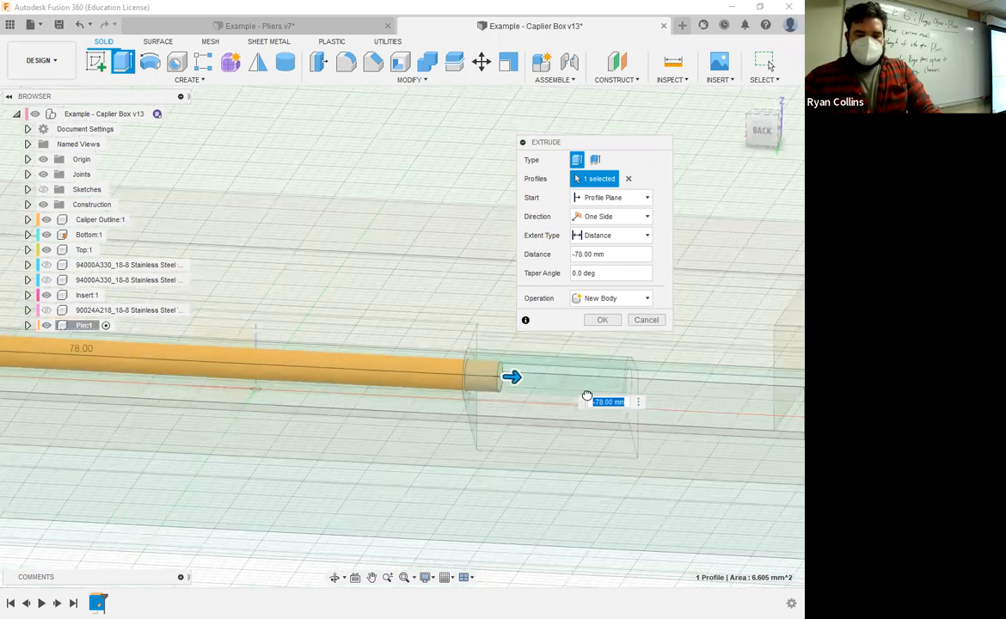
drag(510, 381, 606, 394)
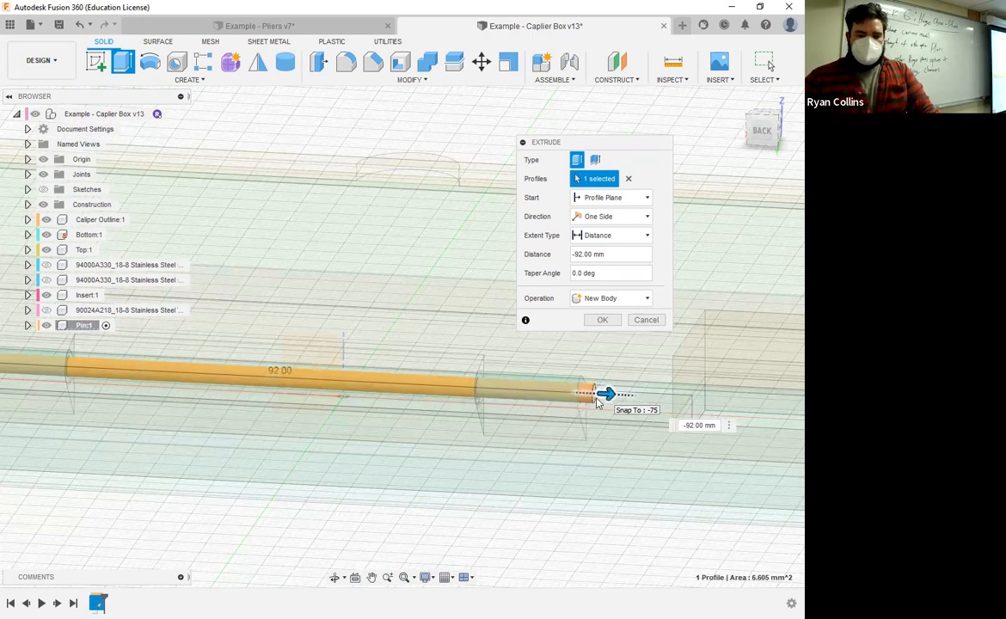
click(604, 321)
Show the pin's sketch and extrude both its ring and inner circle 2 mm outward with Join to form the head
shift+middle_drag(220, 469, 245, 507)
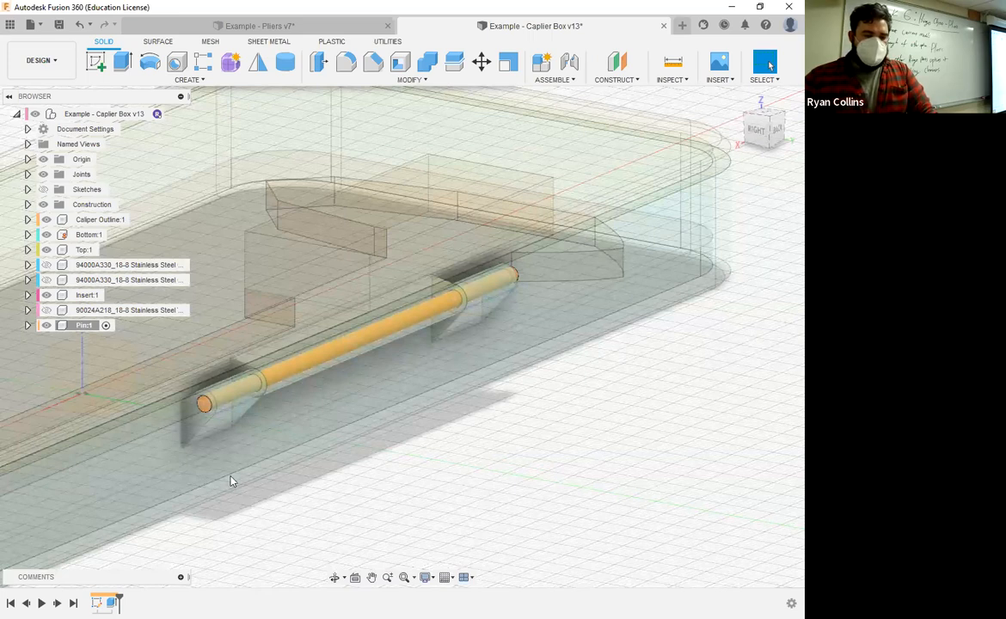
key(e)
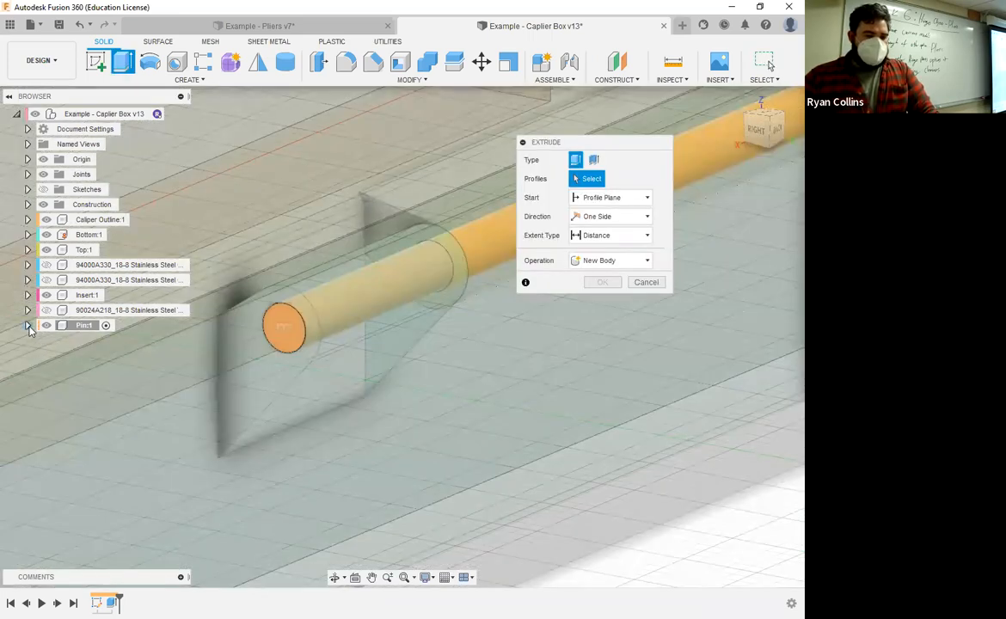
click(28, 327)
click(38, 371)
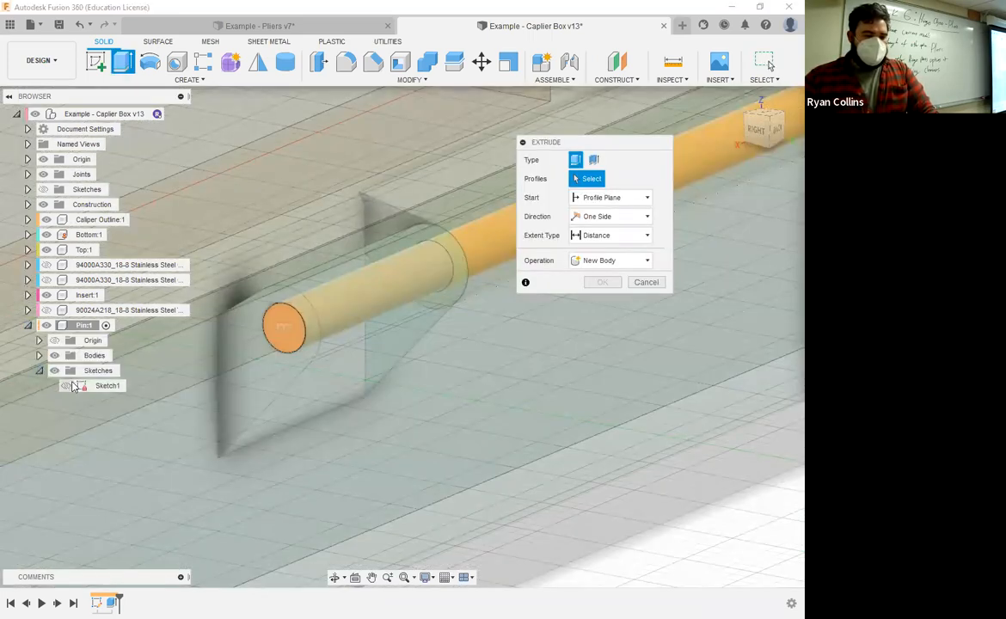
click(71, 388)
click(27, 325)
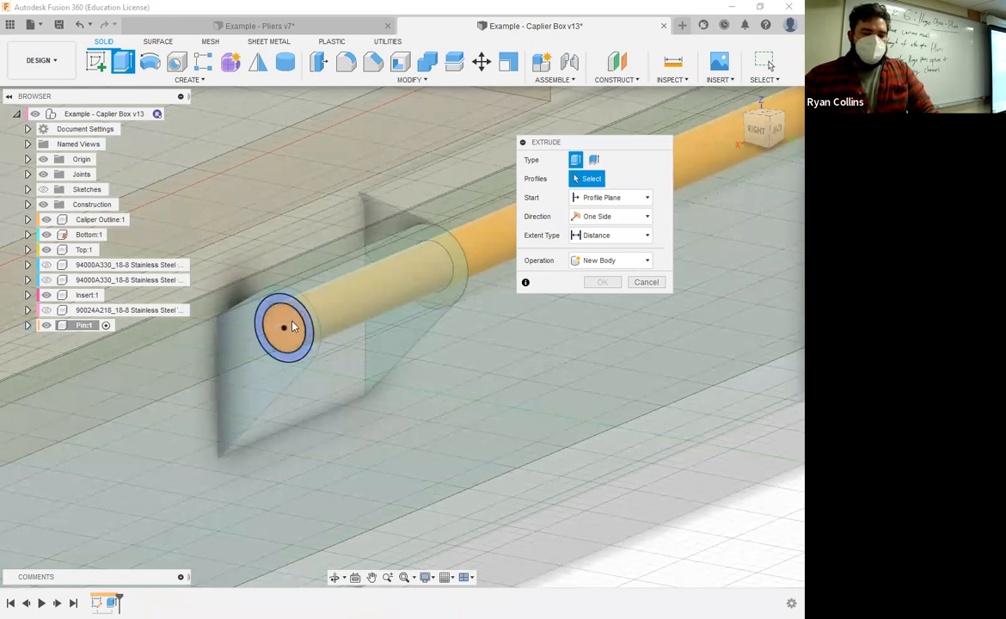
click(302, 390)
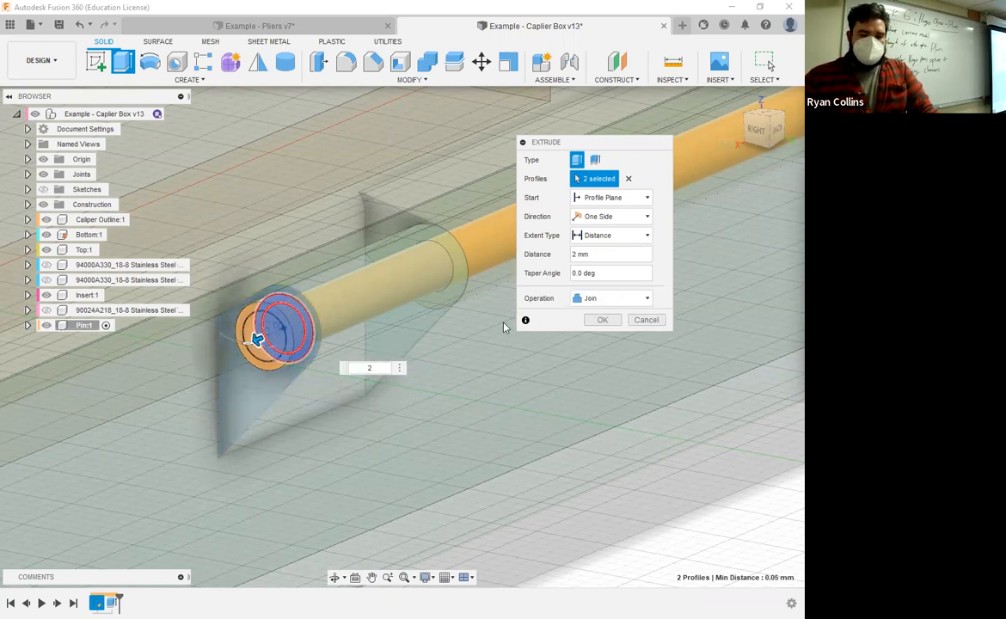
click(602, 320)
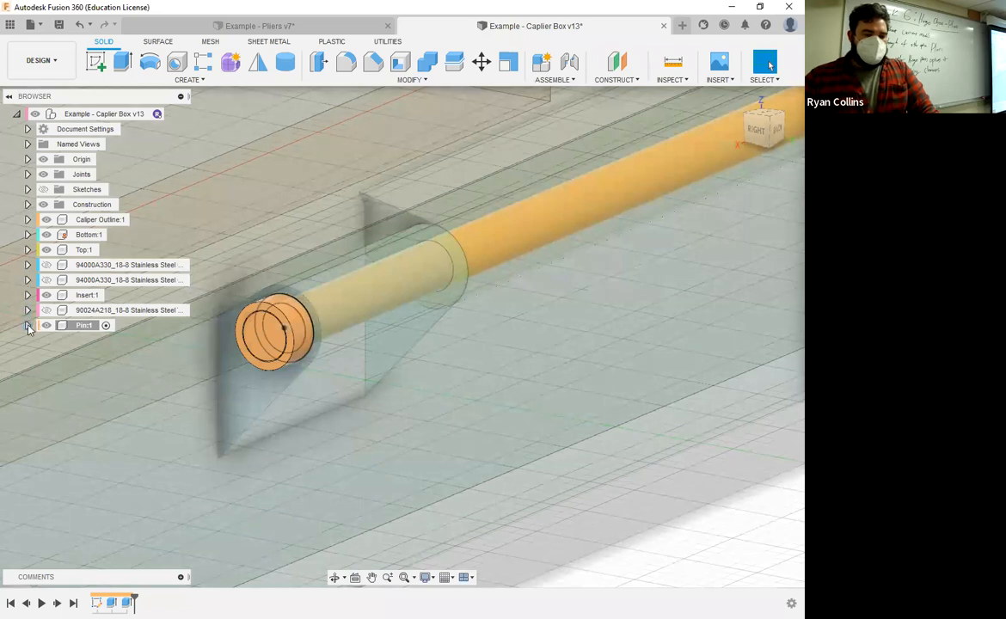
Examine the two bodies in the Pin component to see which geometry each one contains
click(28, 325)
click(39, 356)
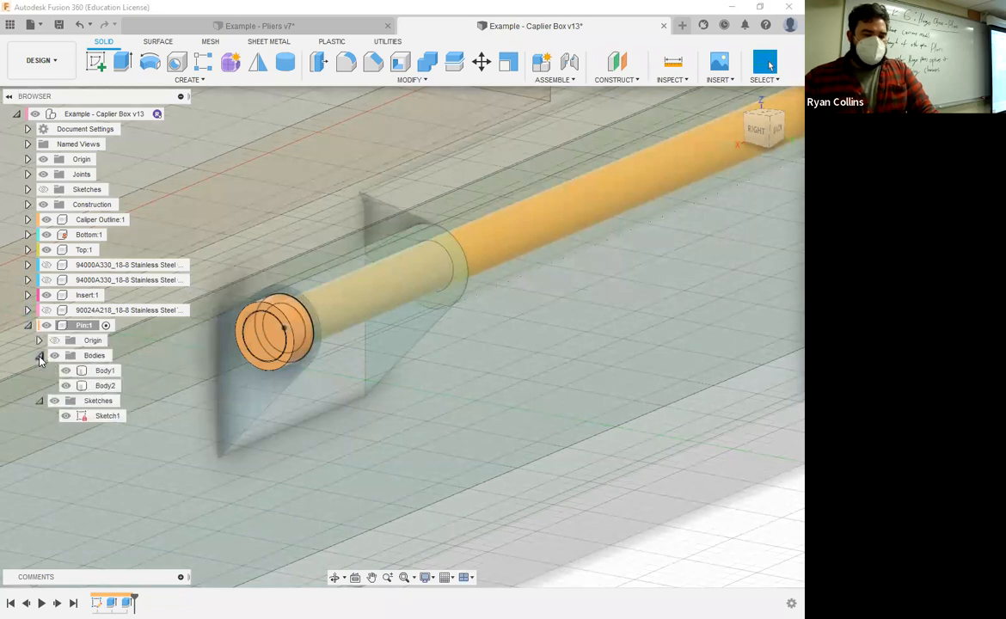
click(105, 371)
click(106, 383)
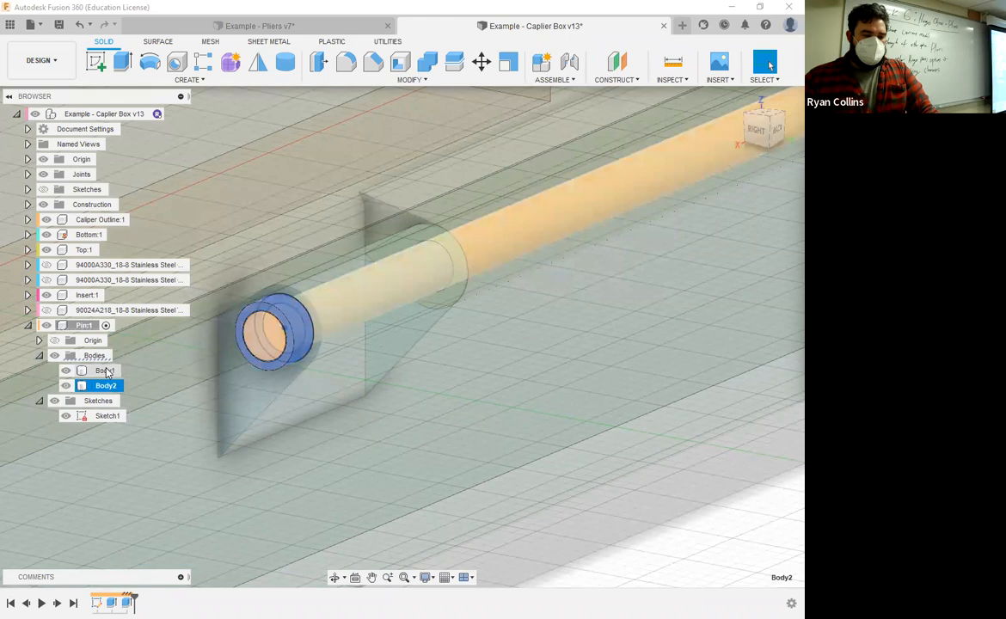
double_click(105, 372)
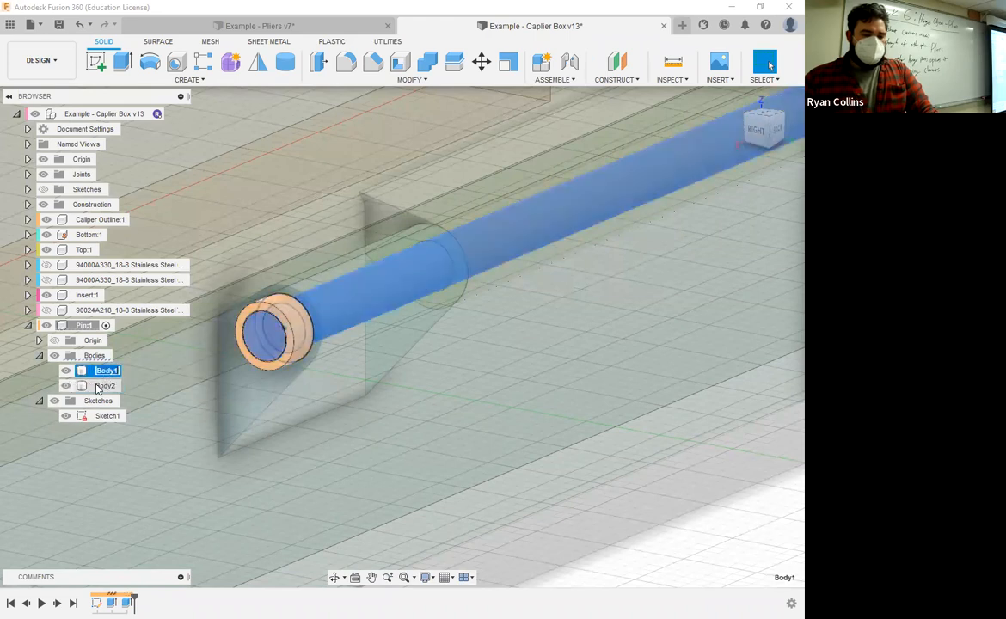
click(97, 383)
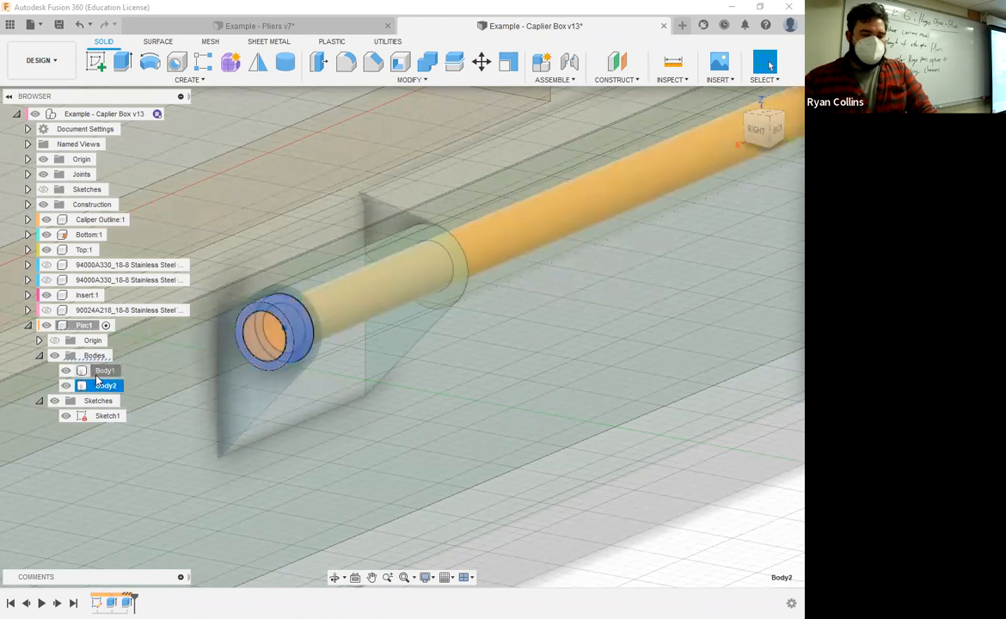
click(96, 376)
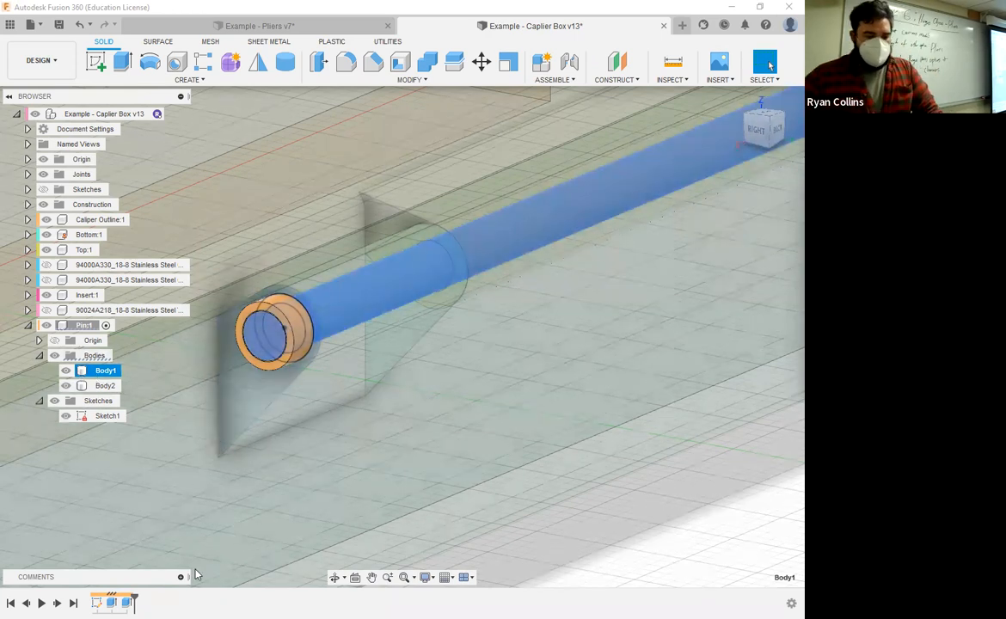
click(622, 578)
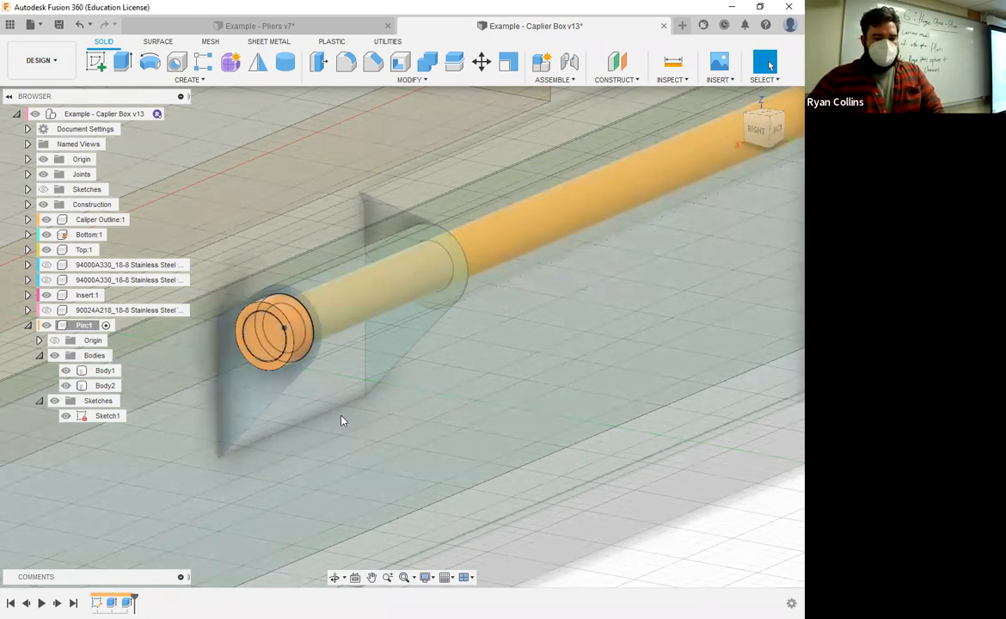
Try to combine the pin's shaft body and head body using the Join operation
scroll(271, 370, down, 5)
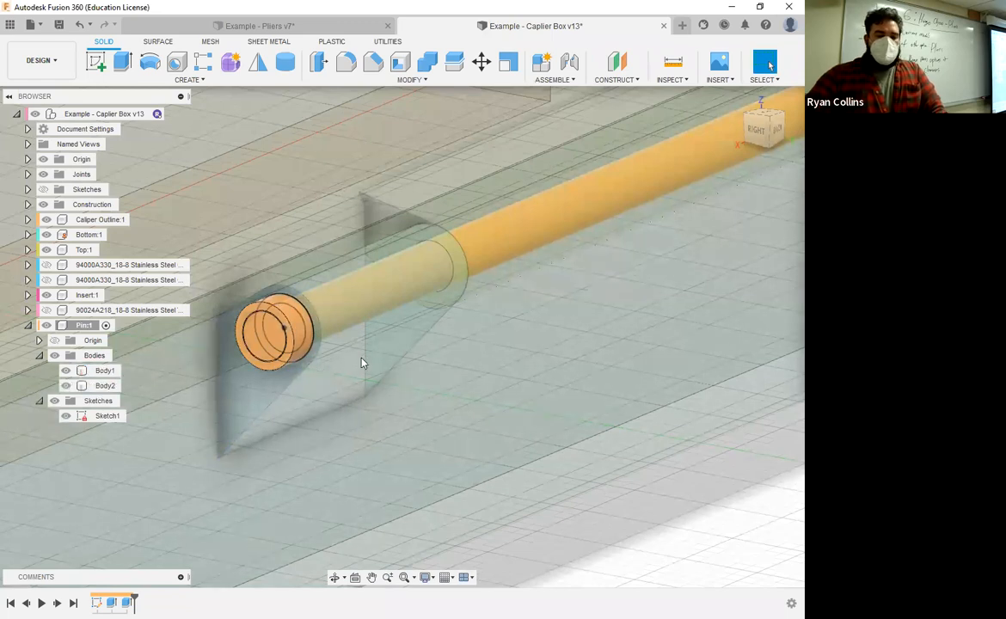
middle_drag(329, 375, 184, 407)
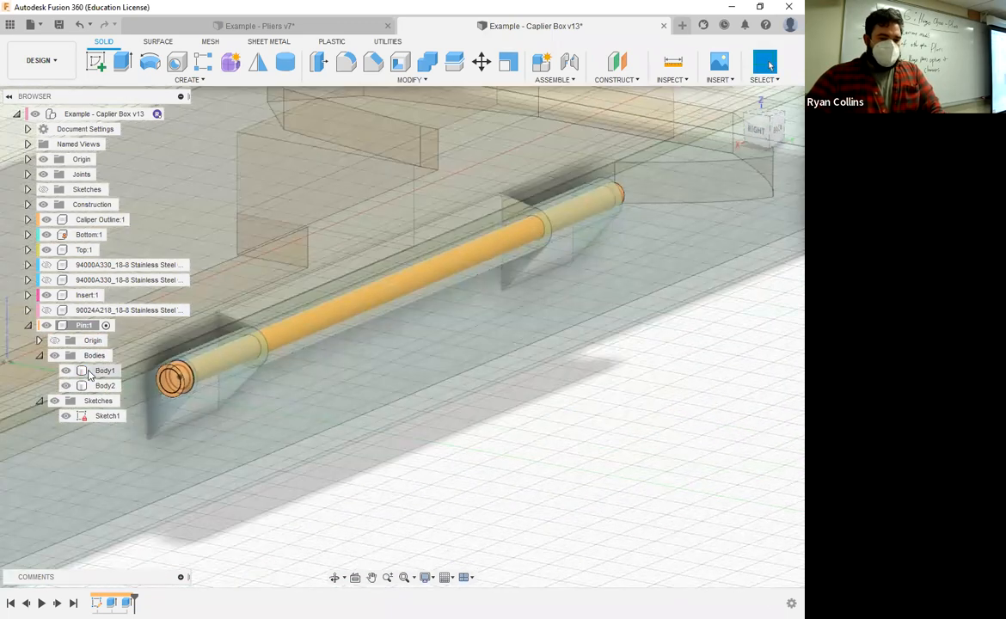
scroll(225, 320, up, 3)
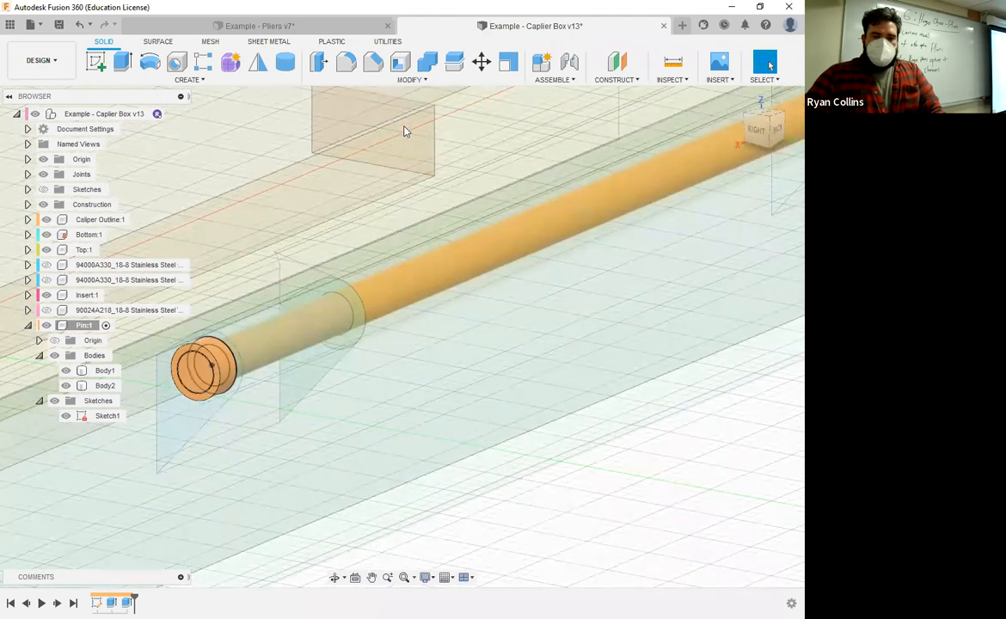
click(429, 67)
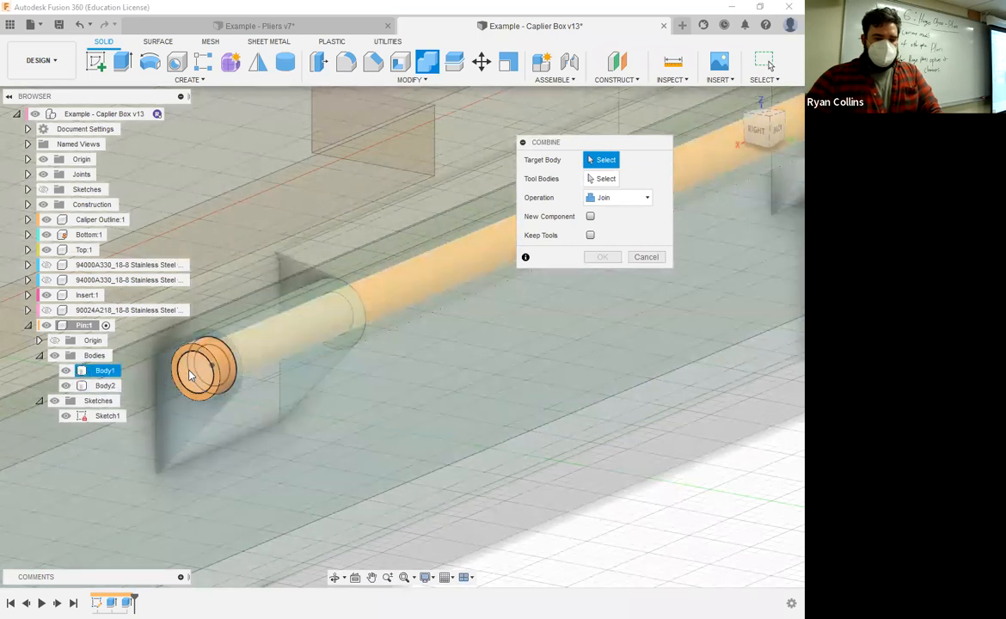
click(225, 363)
click(223, 370)
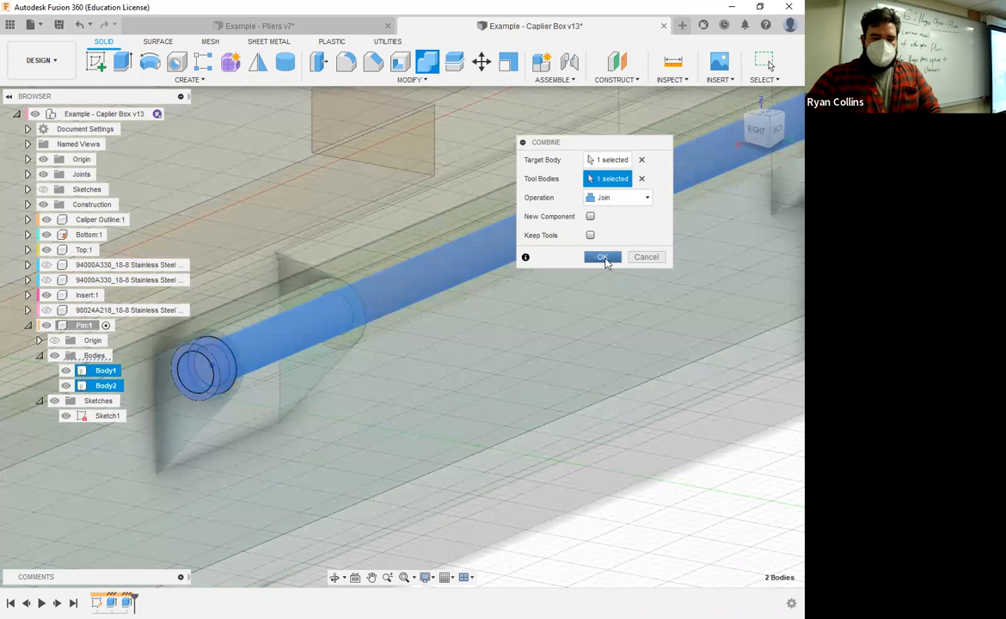
key(Return)
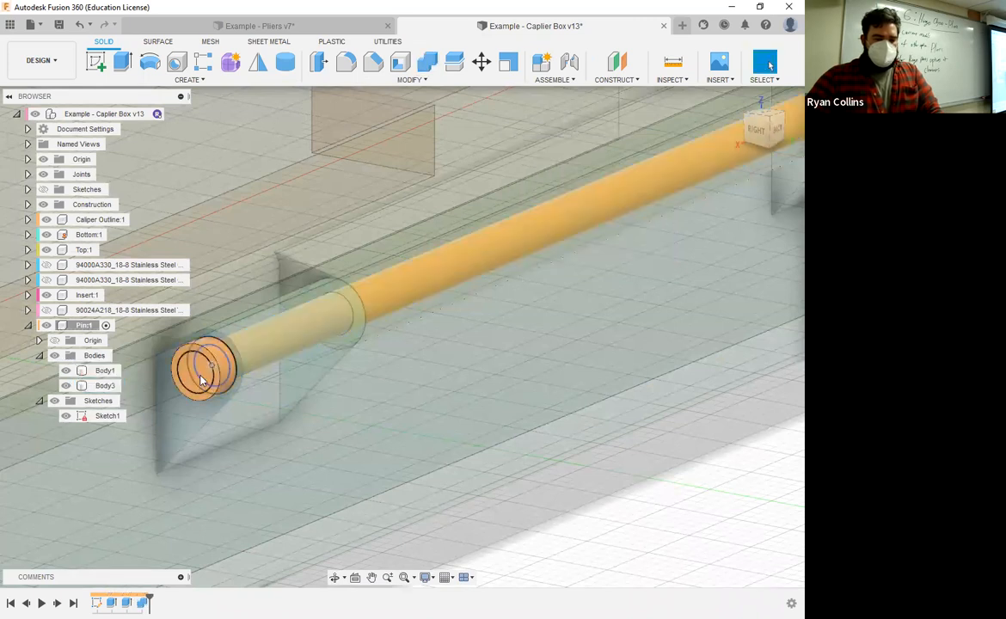
Check the pin's bodies and delete the Combine feature from the design history
click(220, 382)
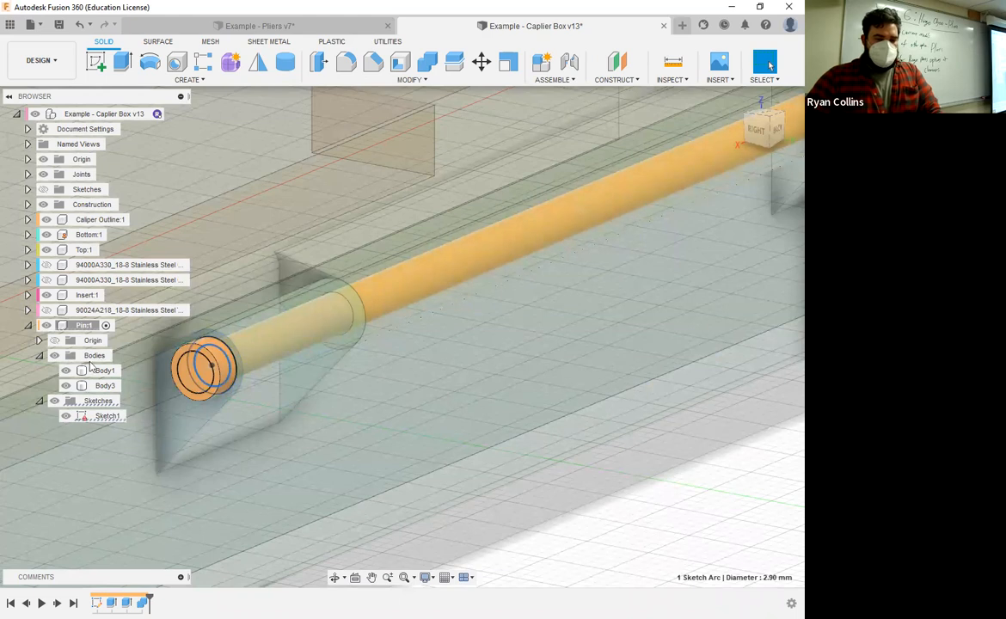
click(420, 290)
click(112, 372)
click(104, 385)
click(106, 372)
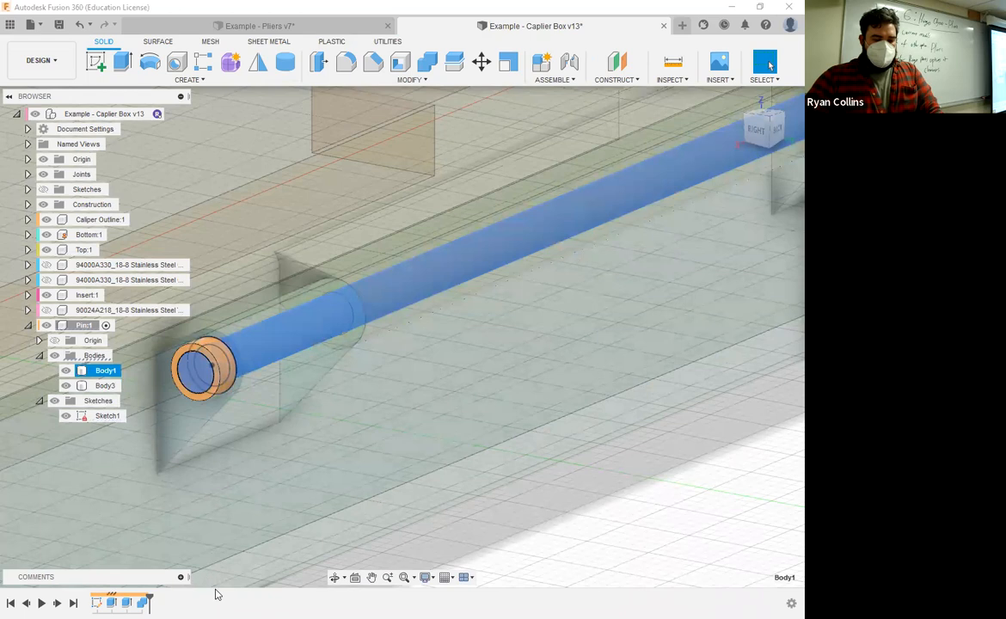
right_click(142, 603)
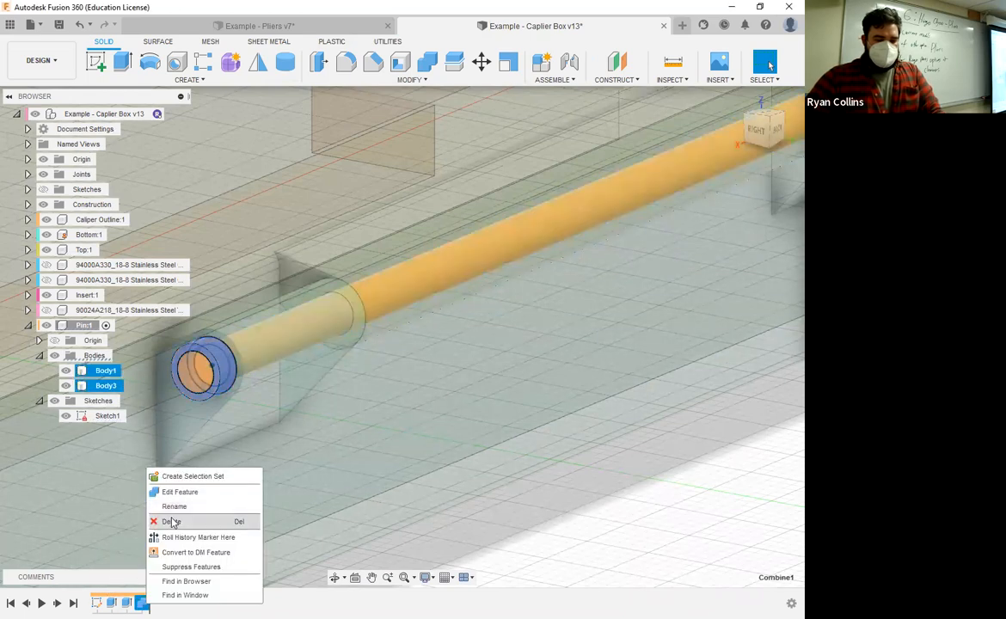
click(172, 522)
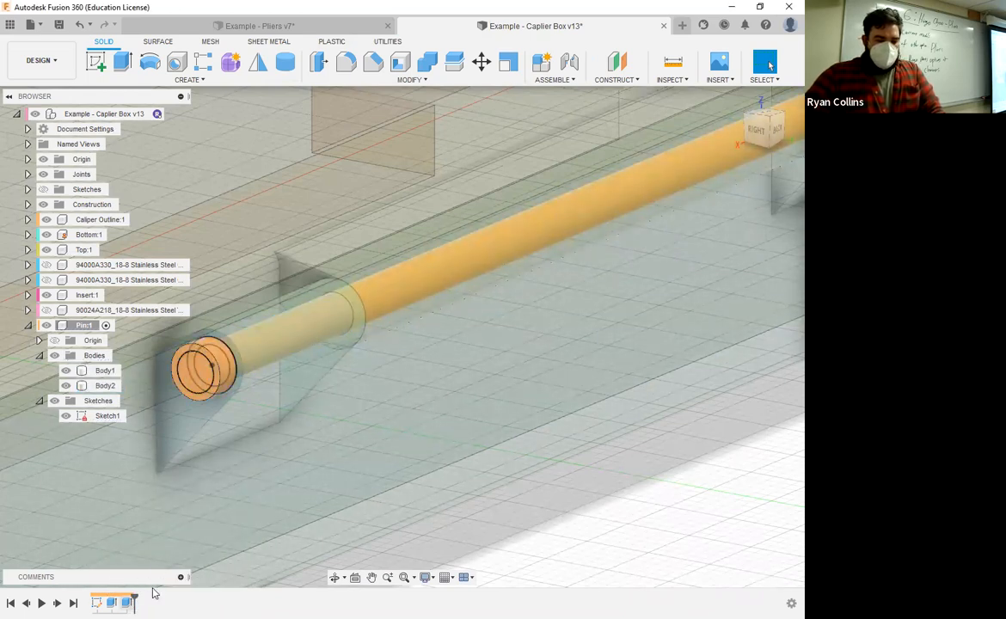
Edit the pin head extrusion, hide the Caliper Outline, Bottom and Top components for a clear view, and accept the feature
right_click(127, 602)
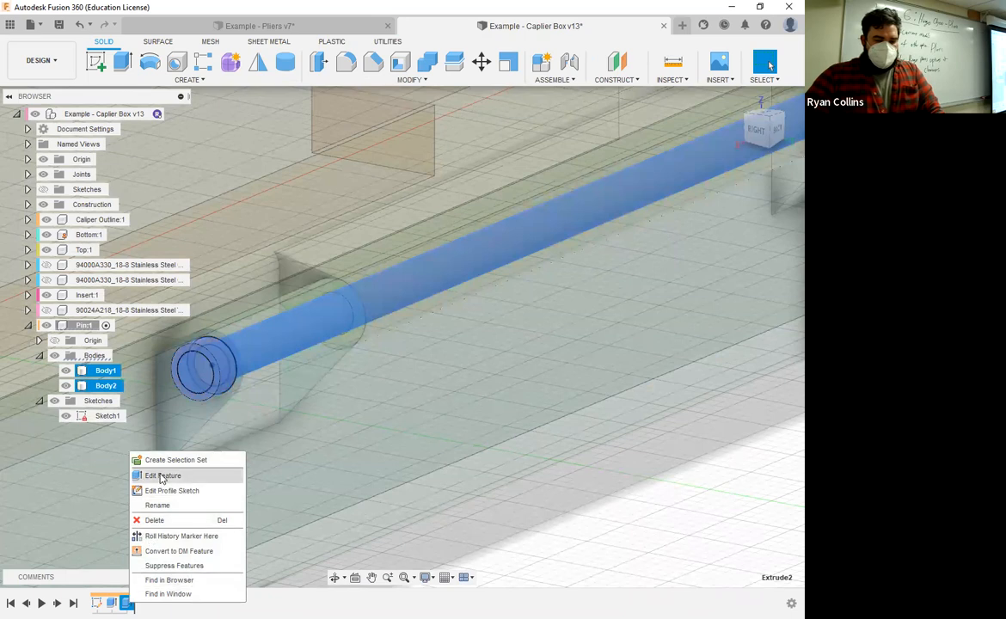
click(161, 477)
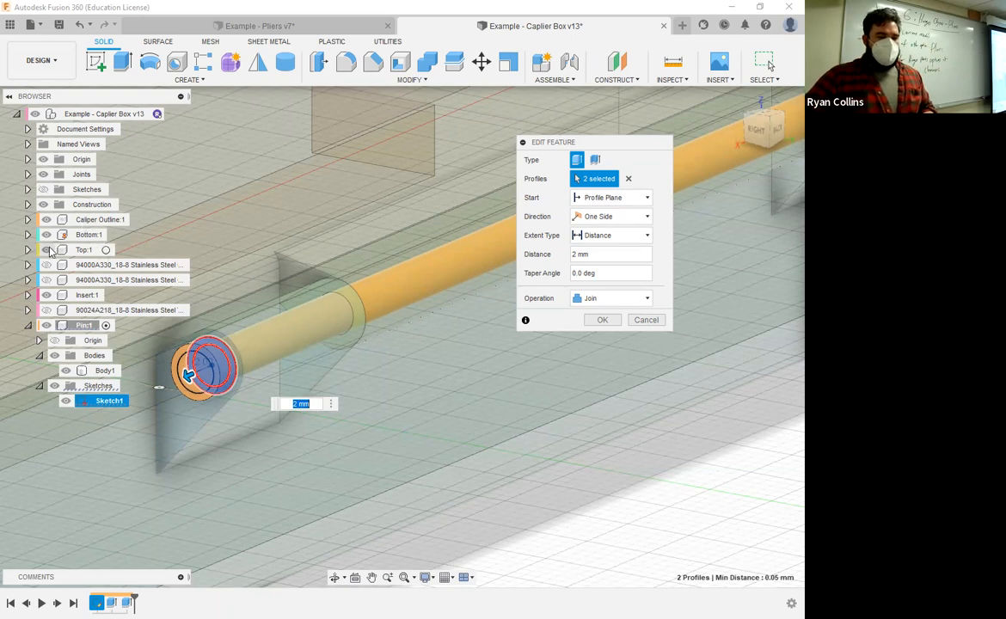
click(46, 221)
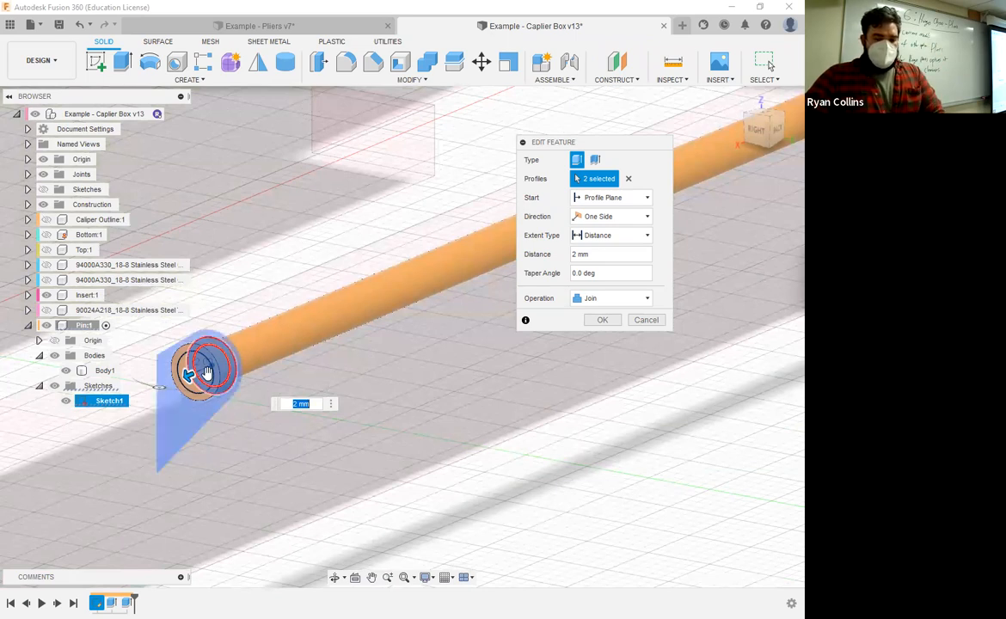
shift+middle_drag(334, 369, 598, 397)
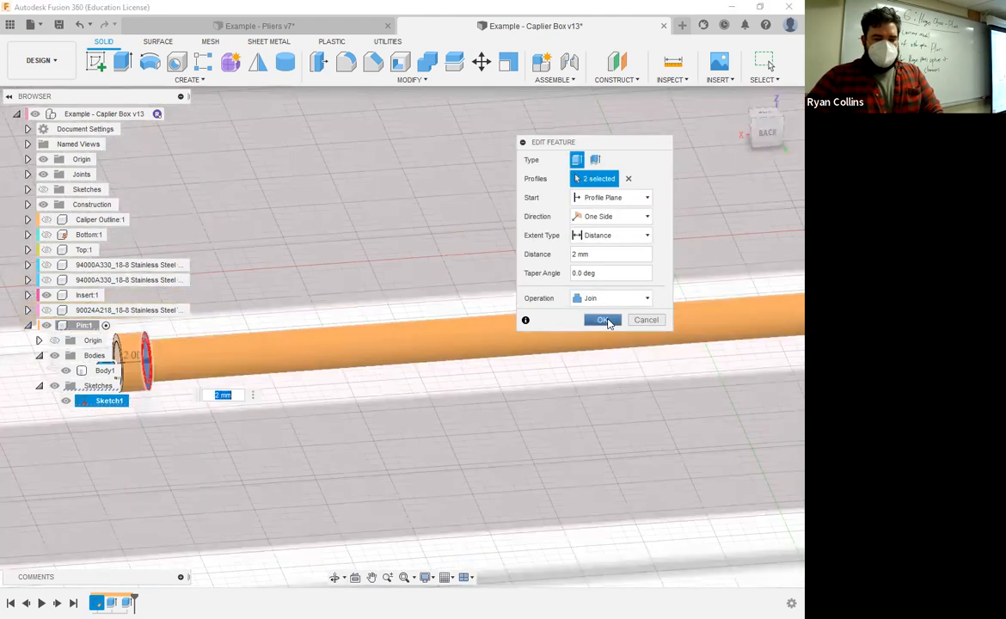
click(605, 320)
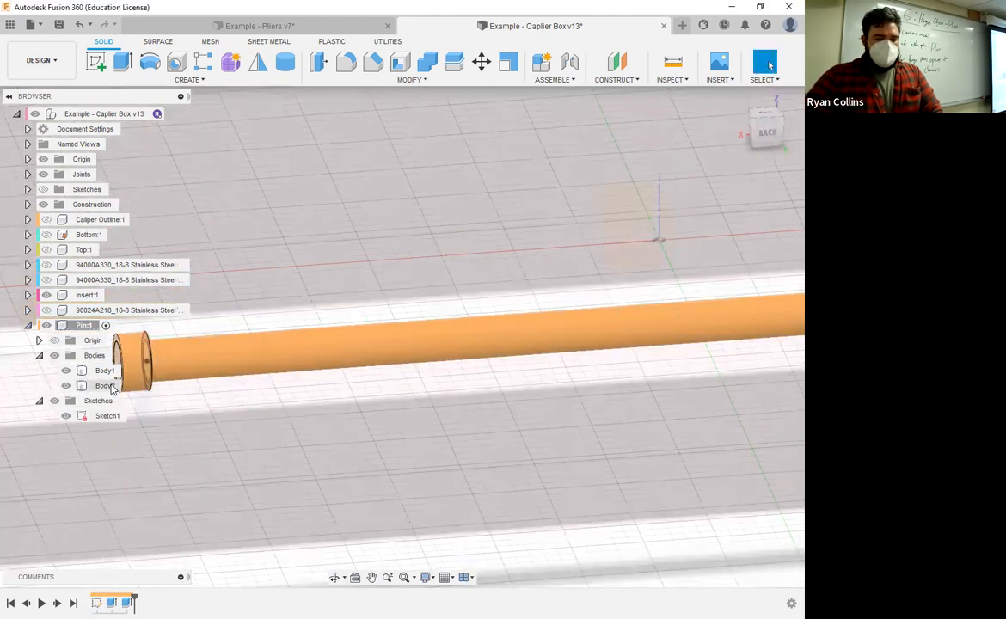
Examine the fit between the pin's shaft and head up close and in the right-side view
click(105, 371)
shift+middle_drag(191, 393, 263, 405)
scroll(256, 400, up, 5)
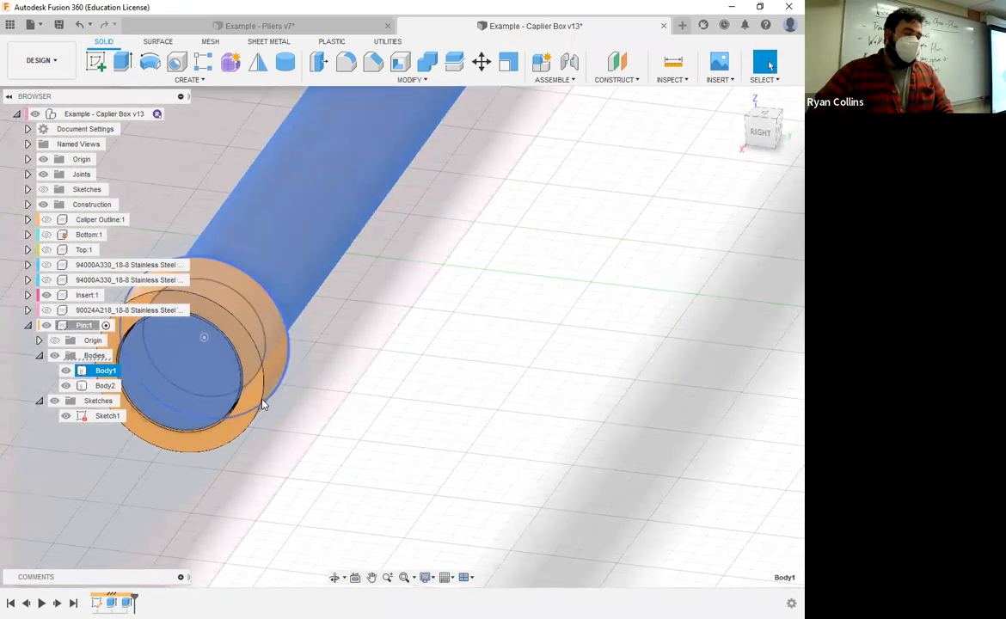
ctrl+click(301, 230)
scroll(214, 328, up, 5)
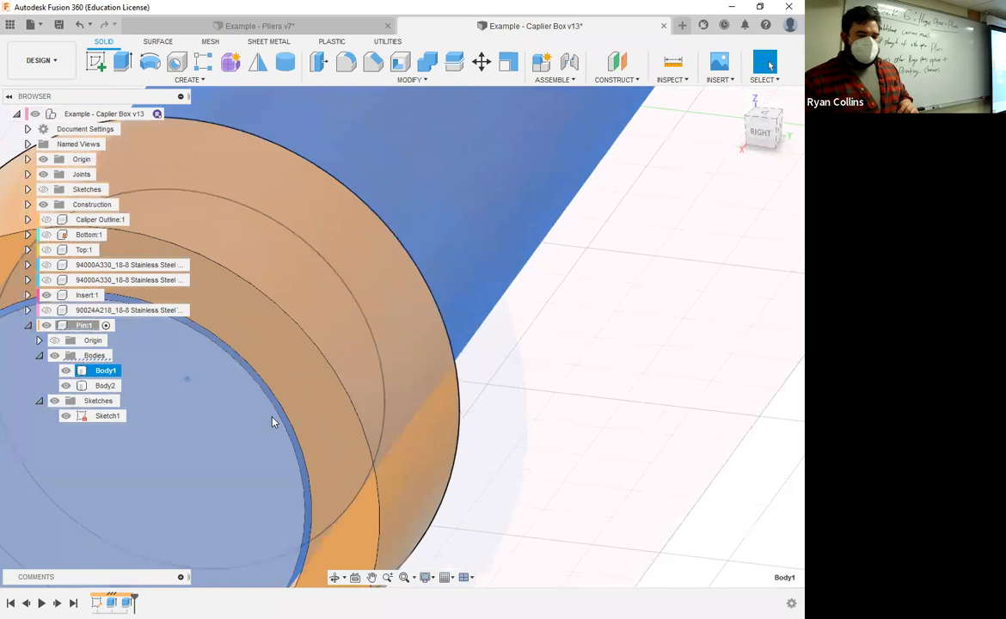
middle_drag(572, 243, 652, 187)
click(760, 133)
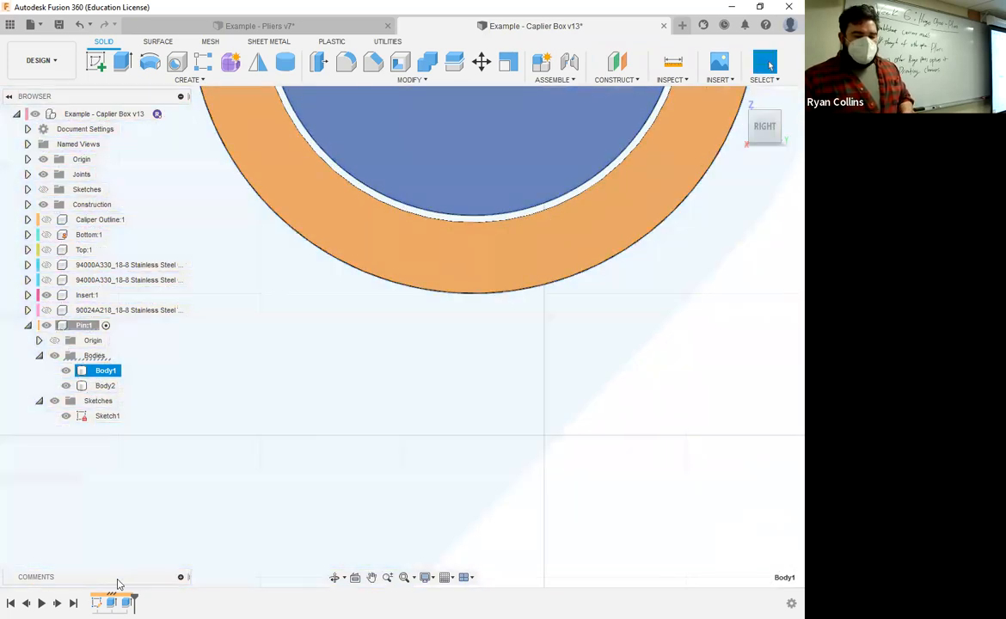
Edit the pin head extrusion to include the thin ring between the shaft and head, merging them into one body
right_click(127, 602)
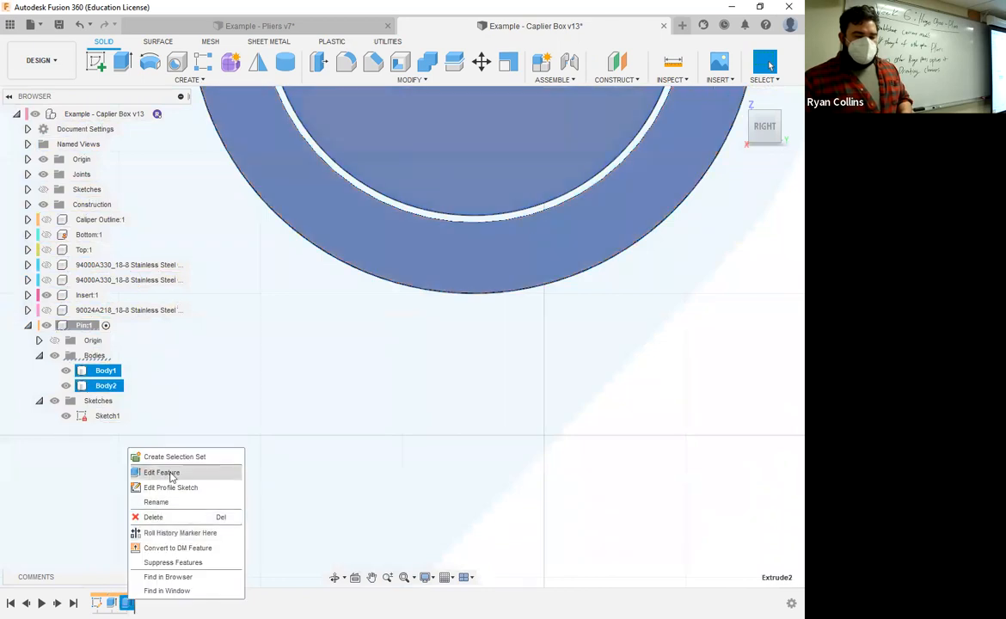
click(171, 475)
click(420, 216)
click(587, 322)
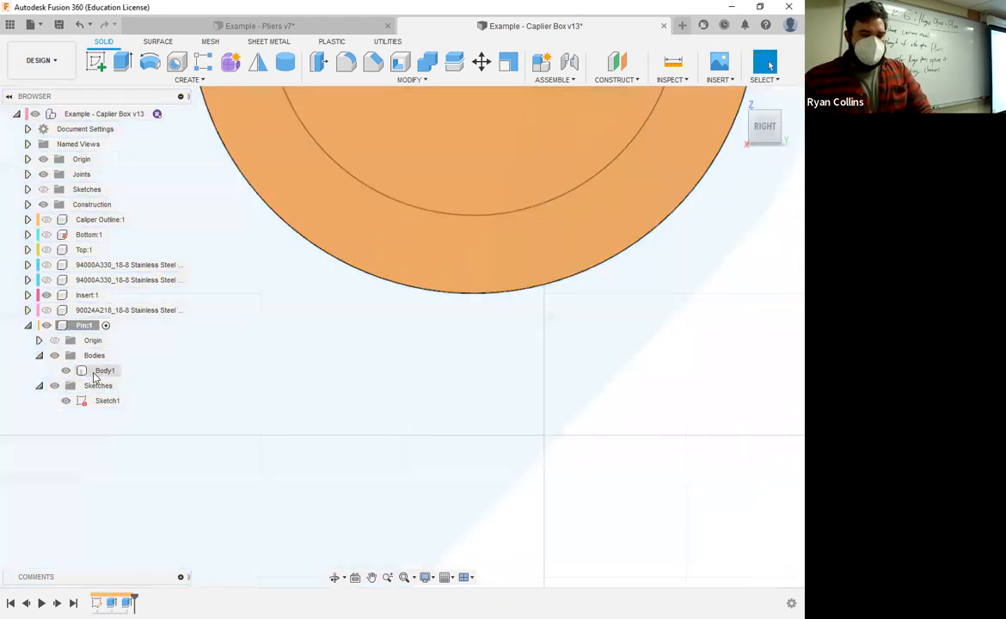
Rename the pin component's merged body as Pin
double_click(101, 371)
text(Pin)
key(Return)
Show the Top and Bottom components again and activate the top-level caliper box assembly
scroll(293, 361, down, 5)
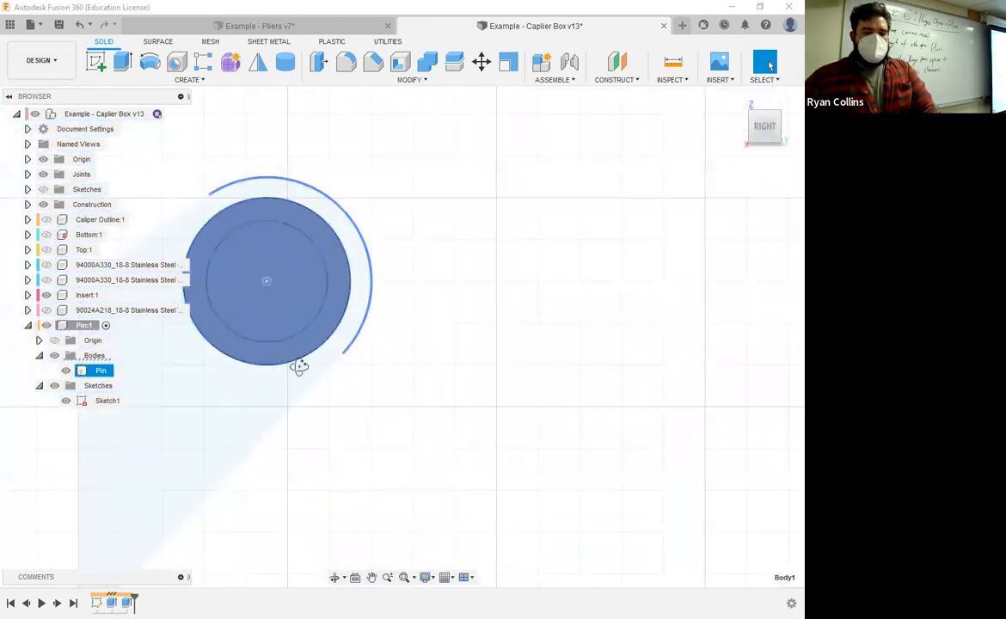
shift+middle_drag(298, 367, 327, 362)
scroll(375, 350, down, 4)
middle_drag(674, 346, 47, 286)
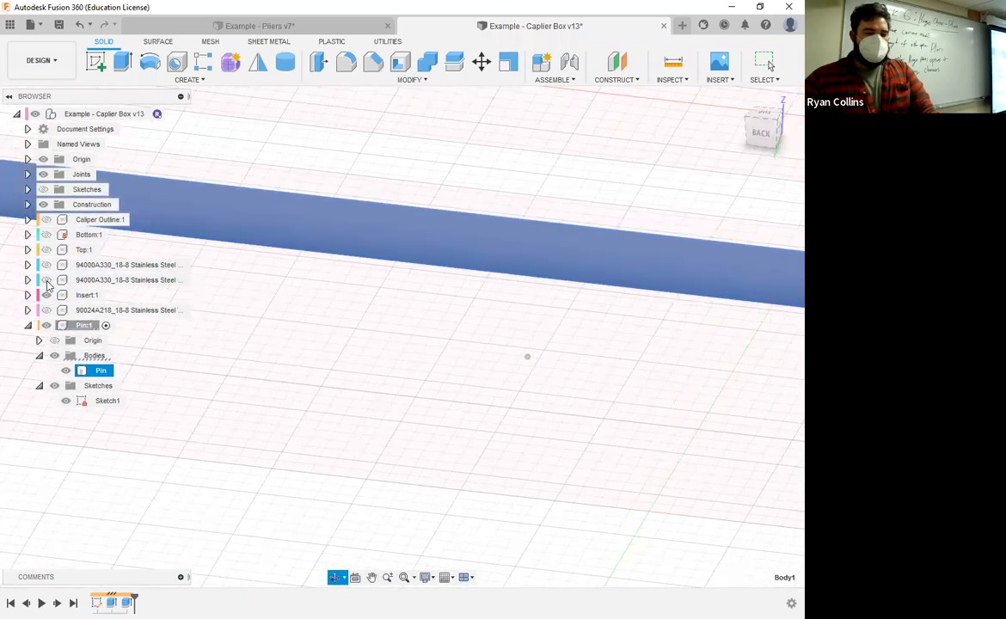
click(47, 252)
click(47, 236)
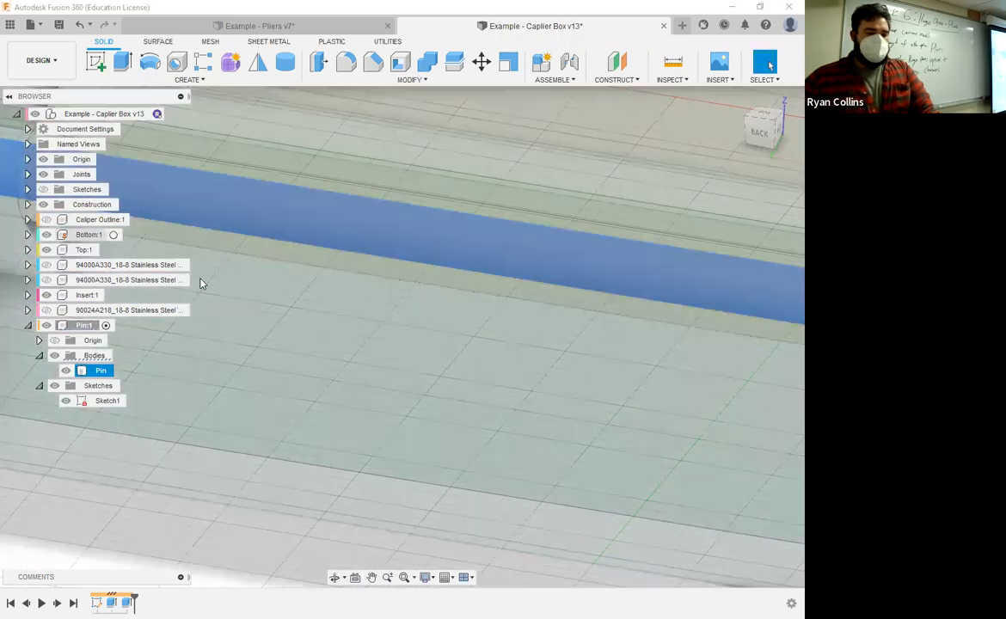
scroll(533, 358, down, 3)
shift+middle_drag(531, 353, 211, 125)
click(211, 126)
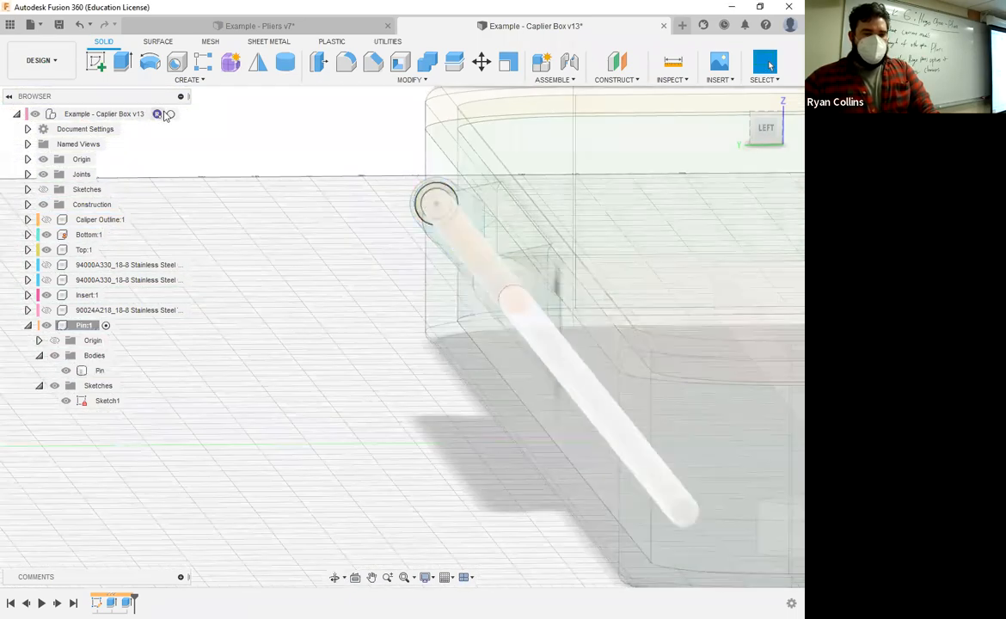
click(171, 114)
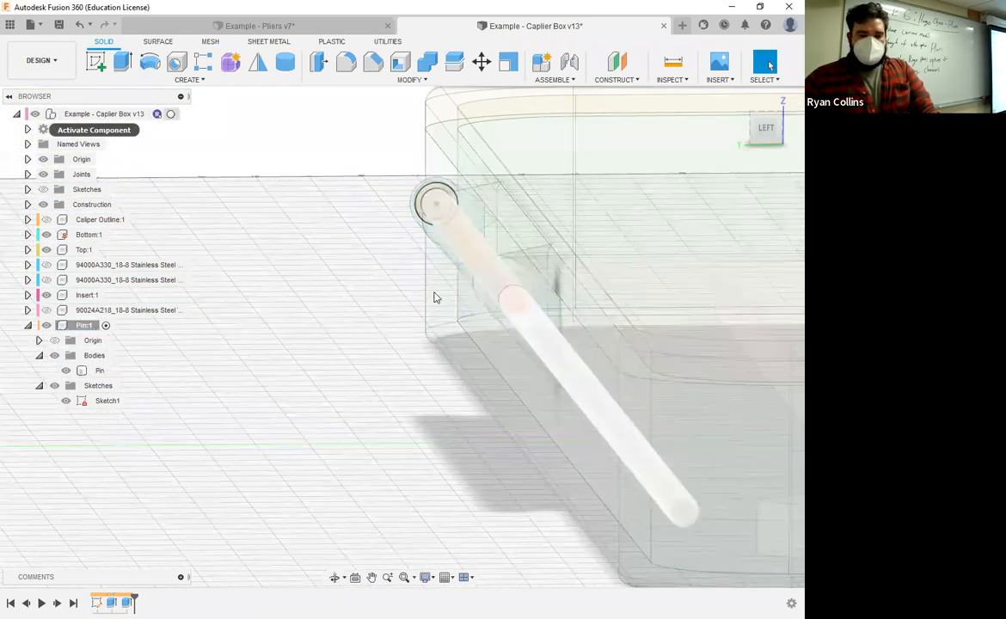
Examine the clearance between the pin's free end and the hinge hole, and how far the pin protrudes from the hinge
shift+middle_drag(499, 337, 548, 296)
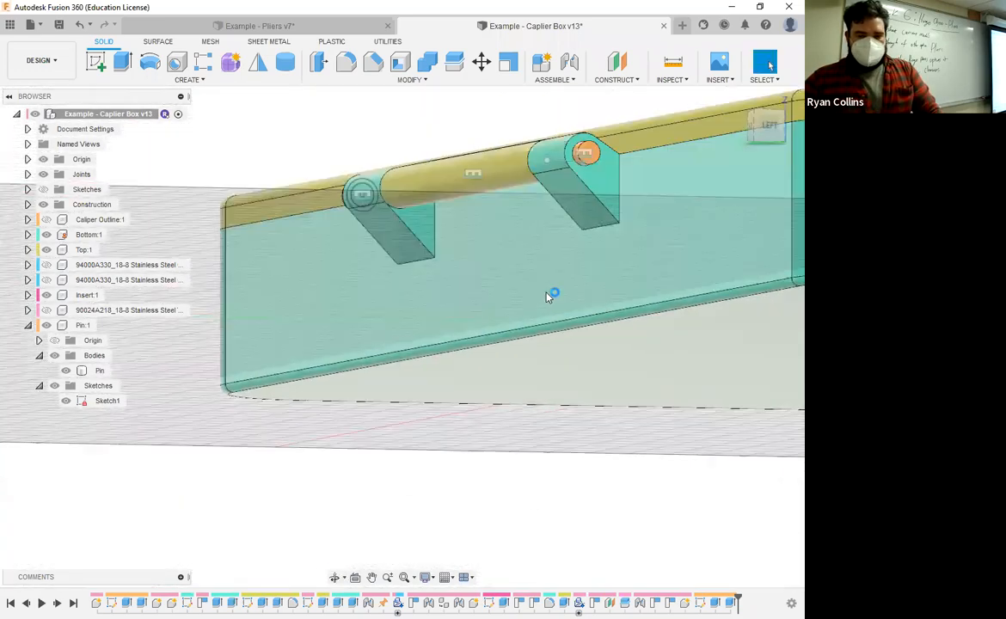
scroll(330, 342, down, 8)
scroll(271, 323, up, 10)
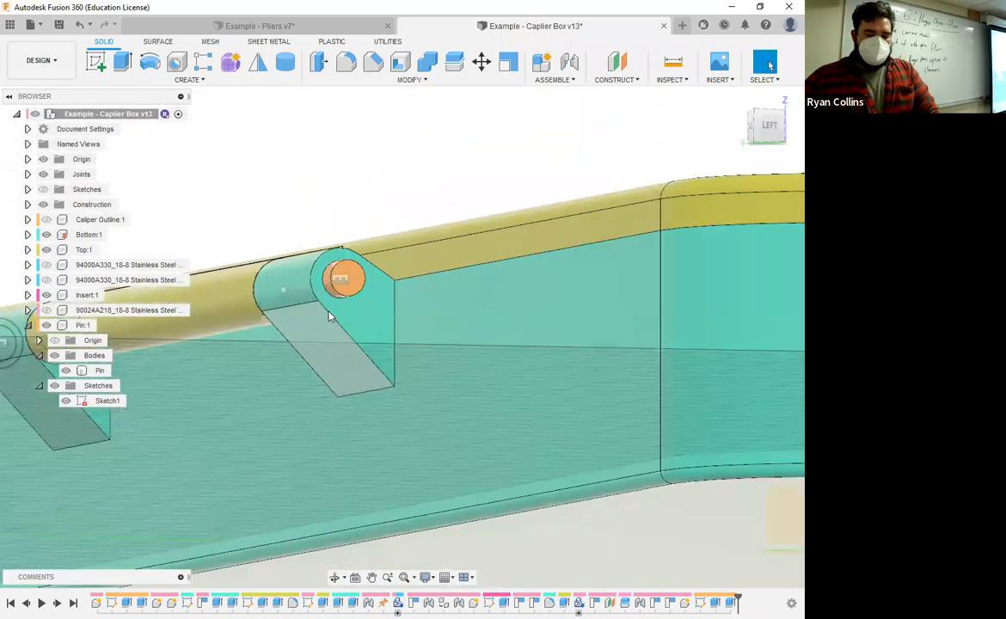
shift+middle_drag(407, 290, 386, 291)
click(765, 128)
scroll(345, 244, up, 8)
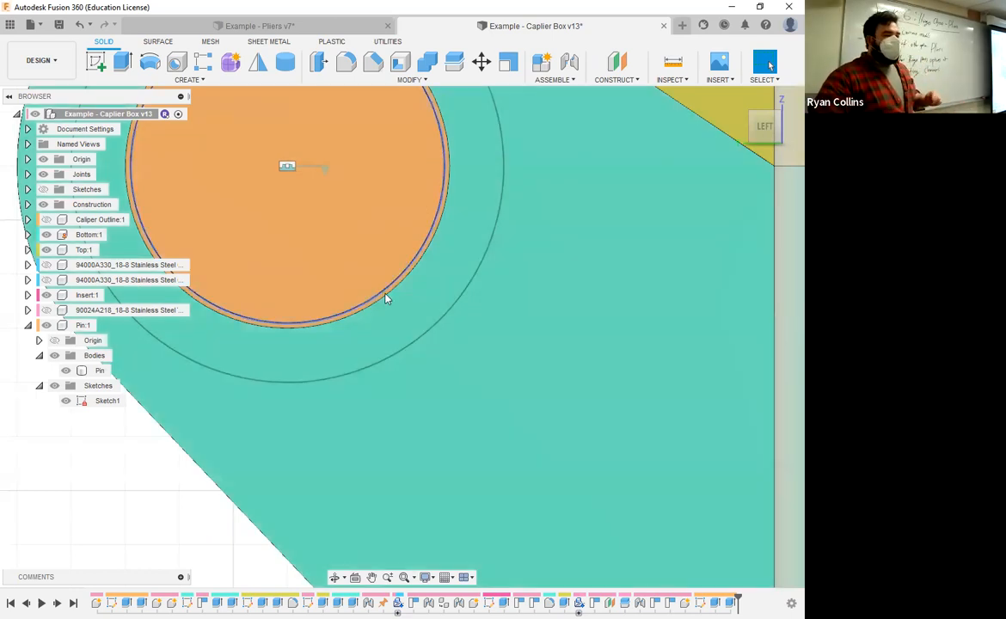
scroll(495, 342, up, 2)
scroll(511, 320, down, 3)
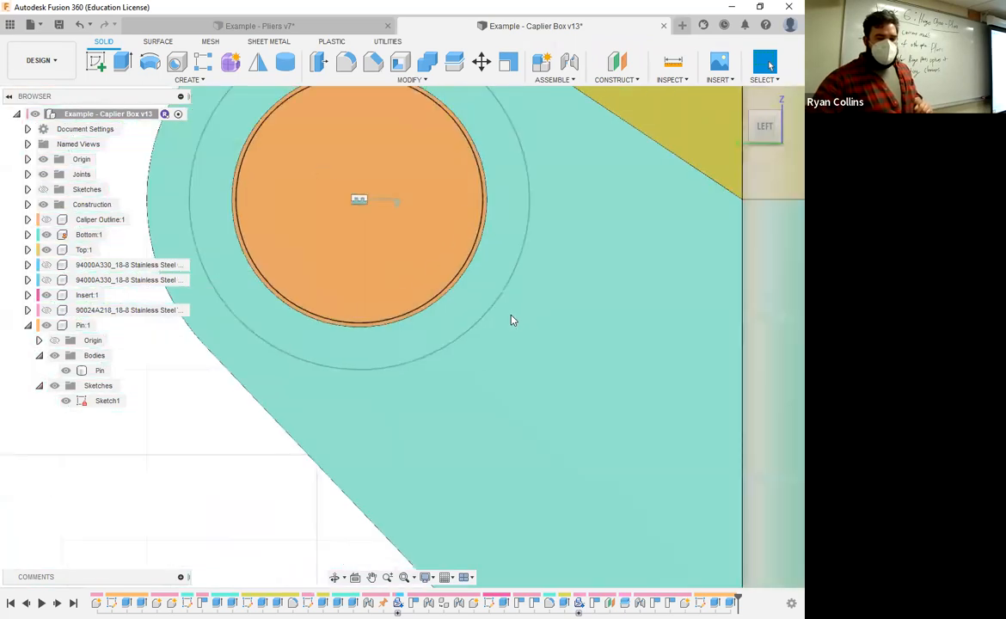
scroll(511, 320, down, 3)
middle_drag(541, 276, 345, 299)
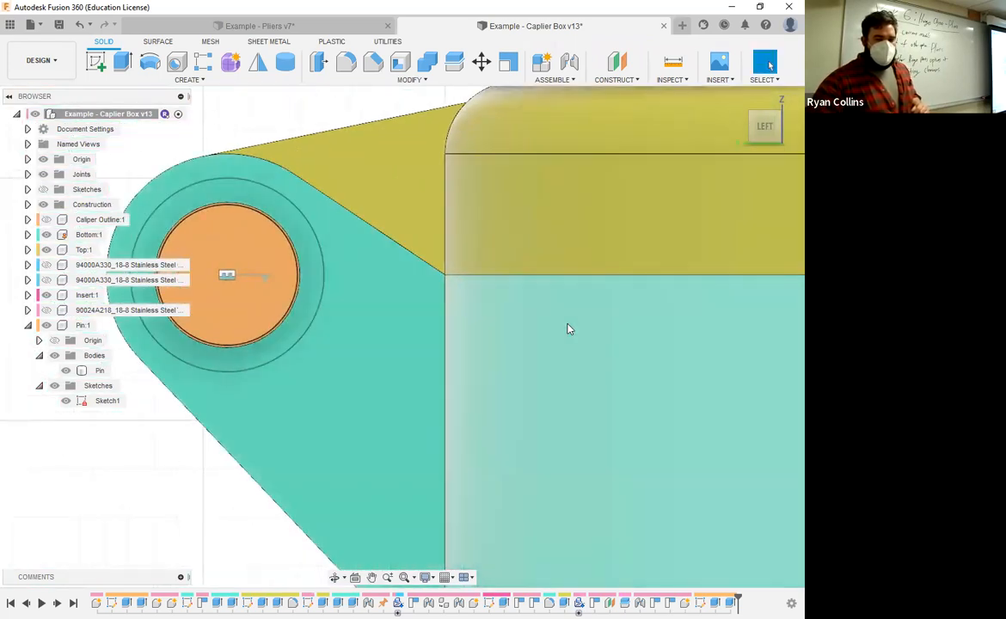
click(228, 224)
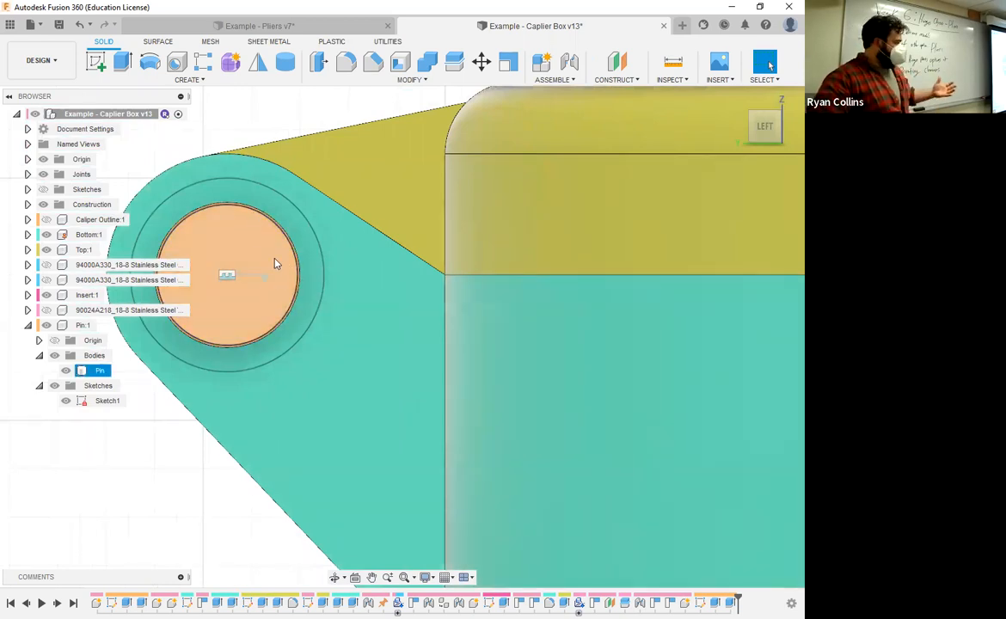
click(213, 466)
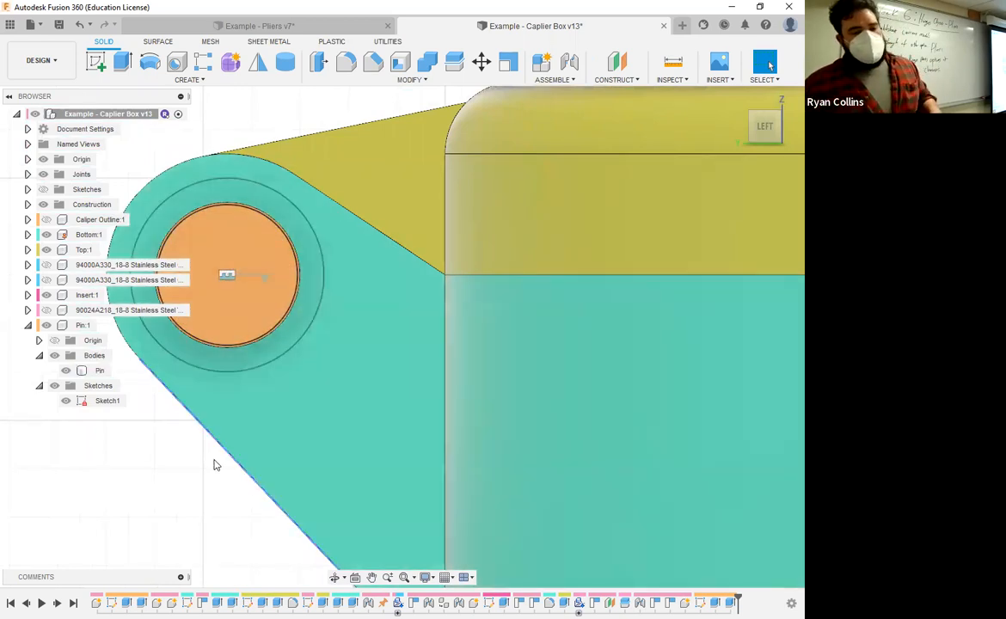
scroll(217, 457, down, 3)
shift+middle_drag(281, 452, 446, 301)
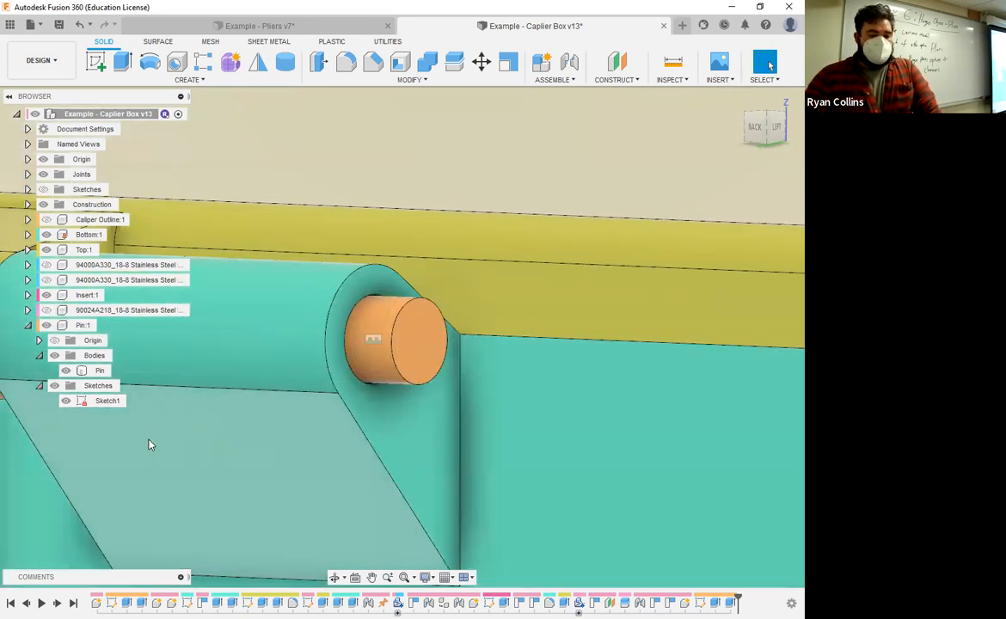
scroll(151, 442, down, 3)
Activate the Pin component and create a standard internal component named Pin Cap inside it
click(305, 381)
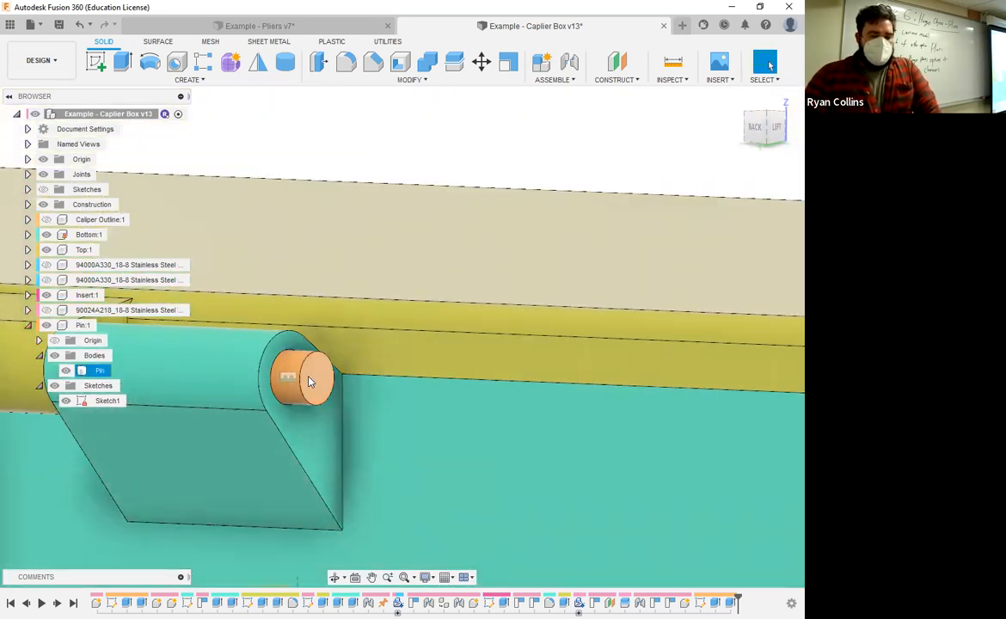
click(83, 325)
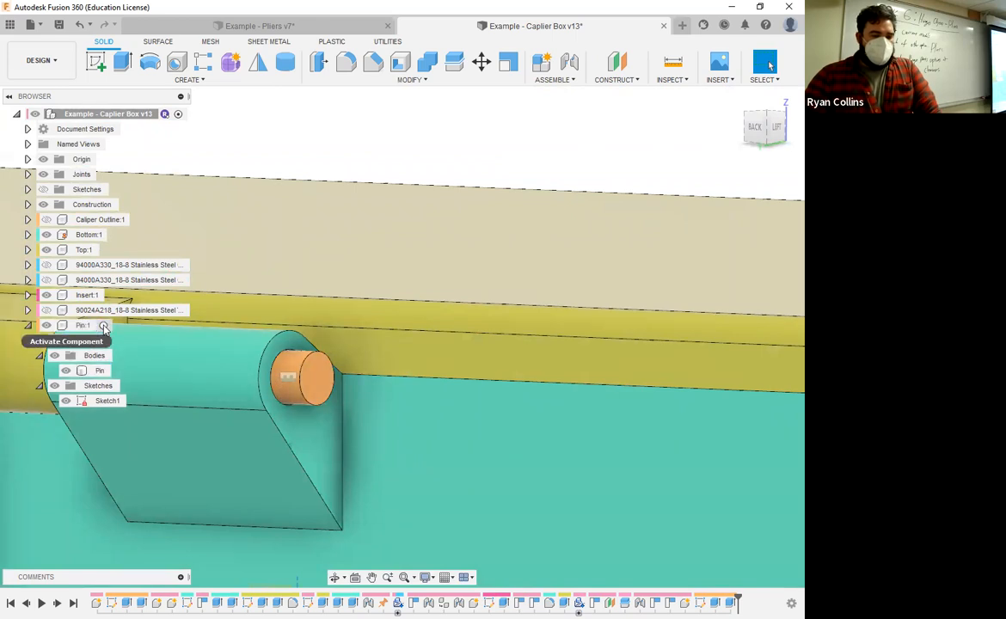
click(104, 327)
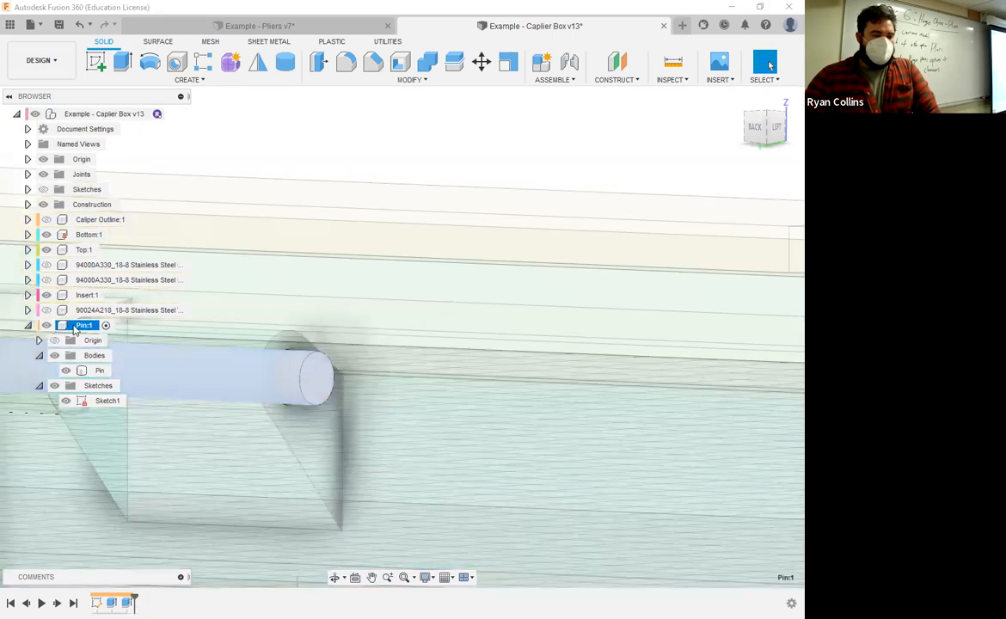
click(542, 68)
drag(611, 170, 547, 175)
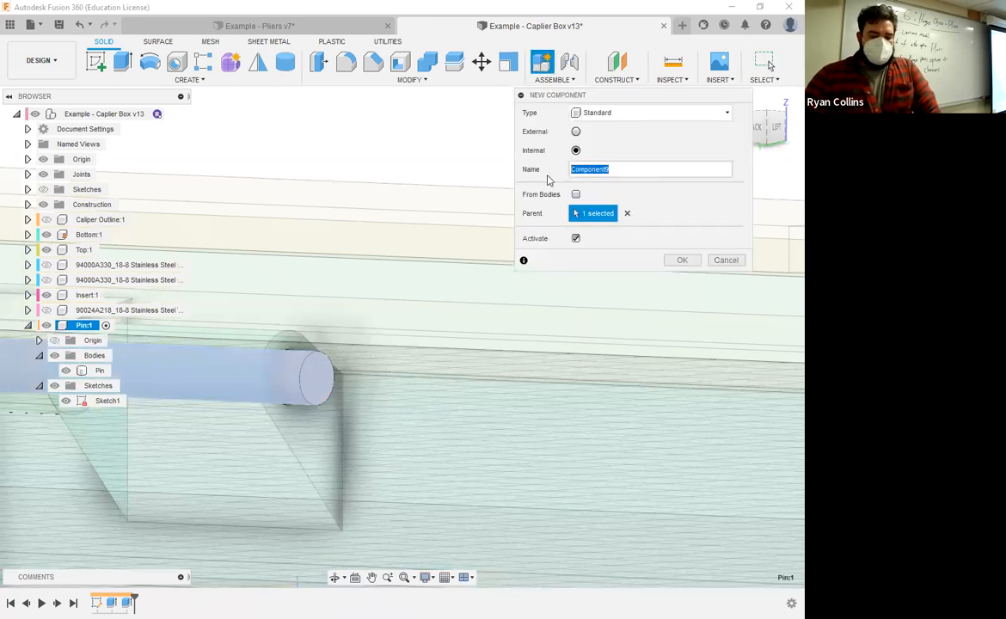
text(Pin Cap)
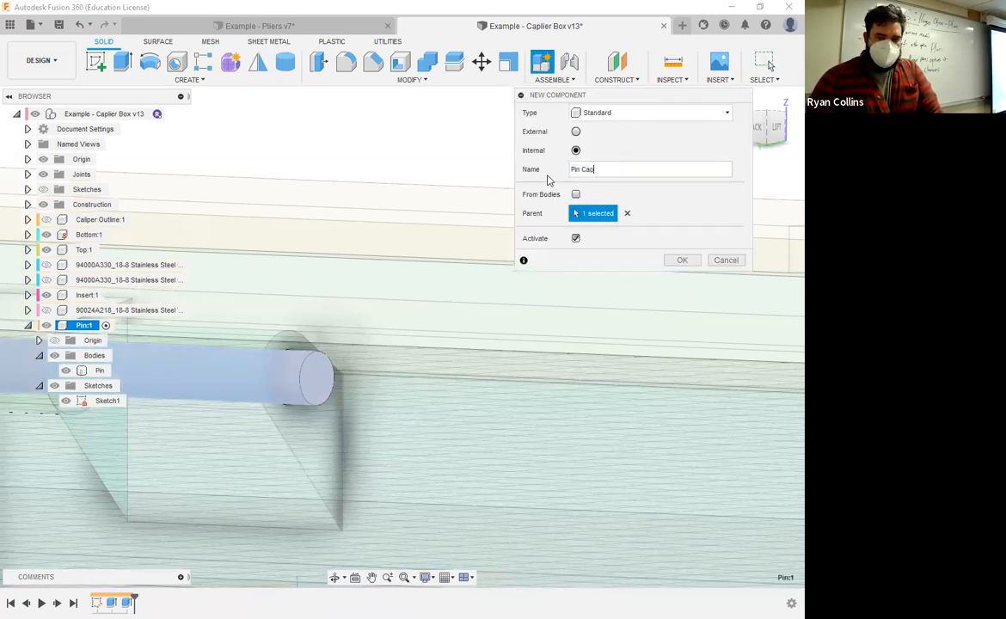
key(Return)
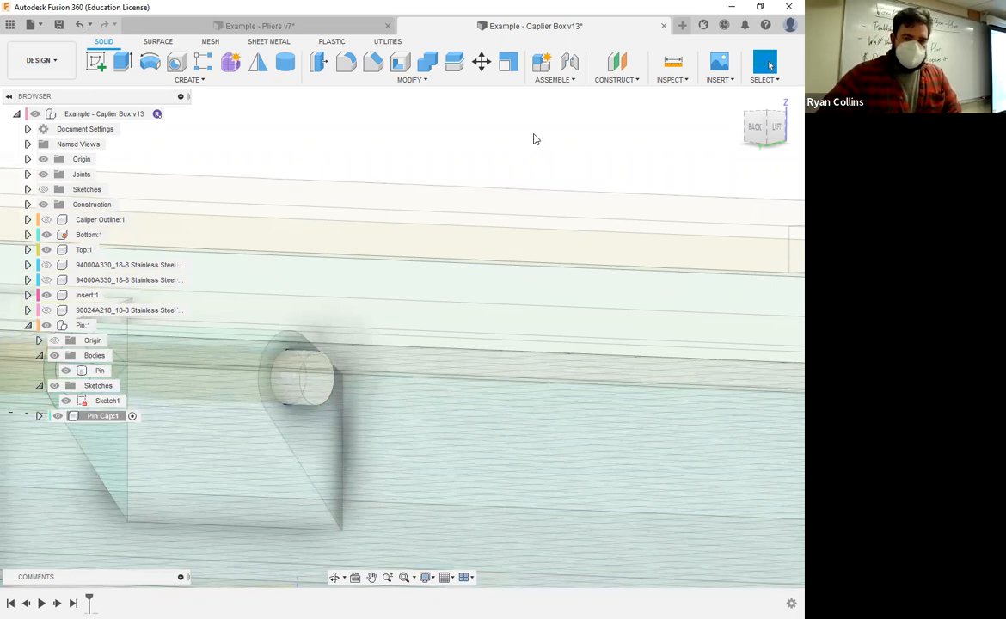
Sketch a 4 mm diameter circle centred on the pin's free end face and finish the sketch
click(98, 66)
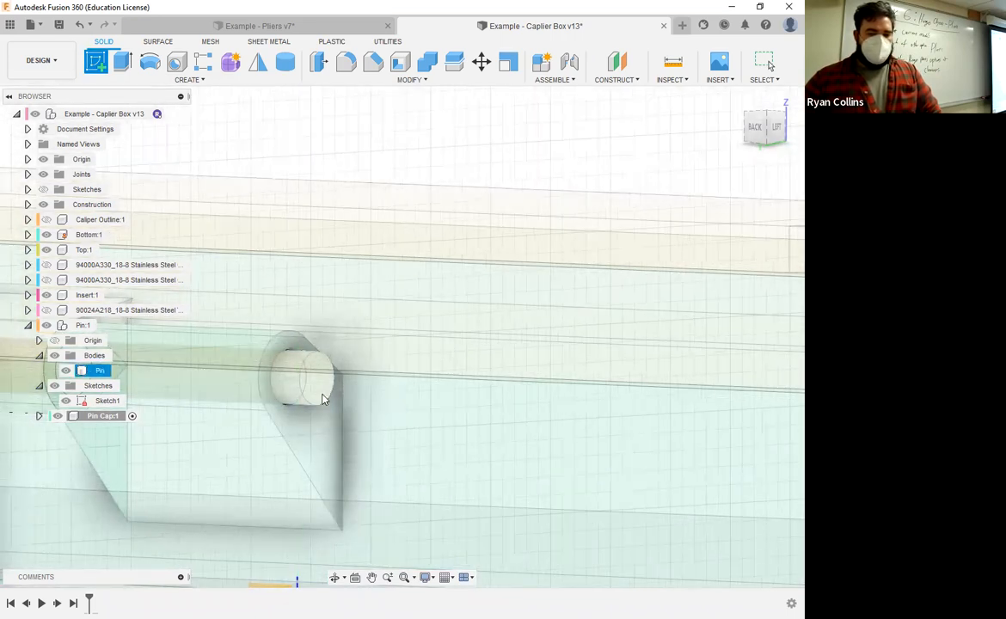
click(323, 398)
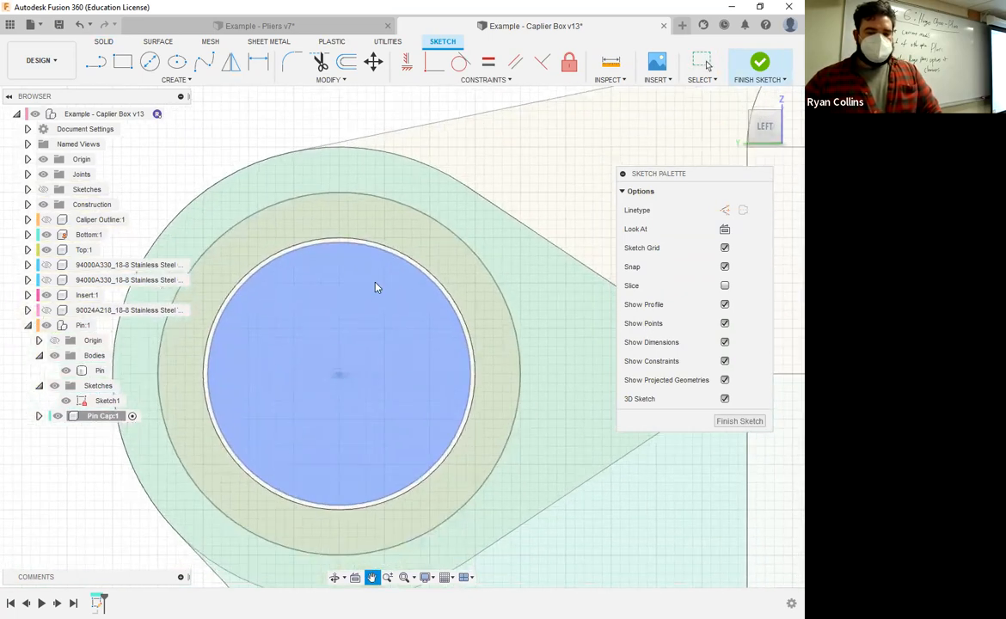
click(150, 61)
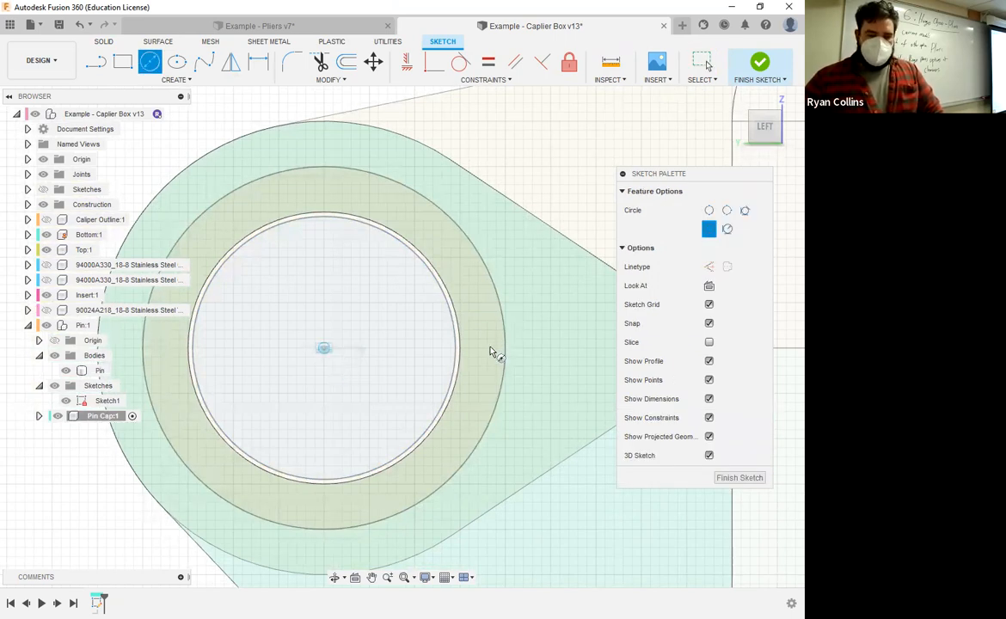
text(4)
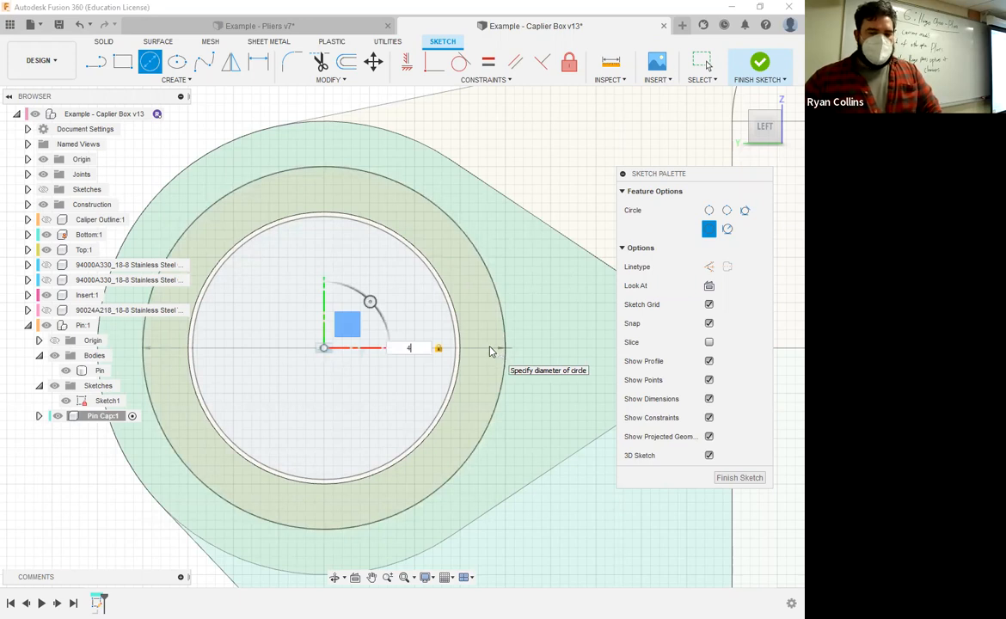
key(Return)
key(Escape)
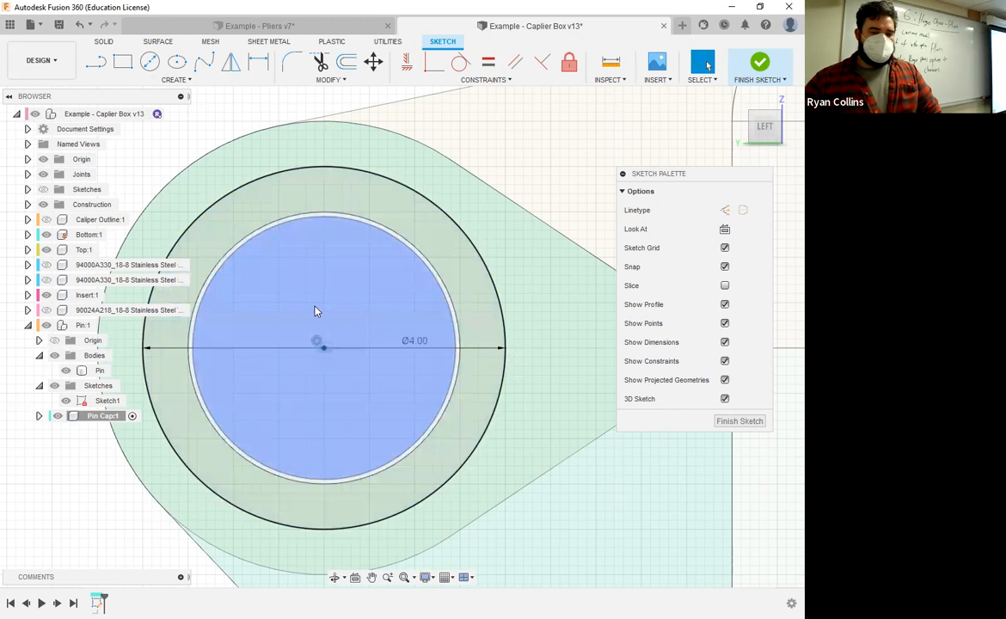
shift+middle_drag(401, 334, 529, 334)
click(759, 62)
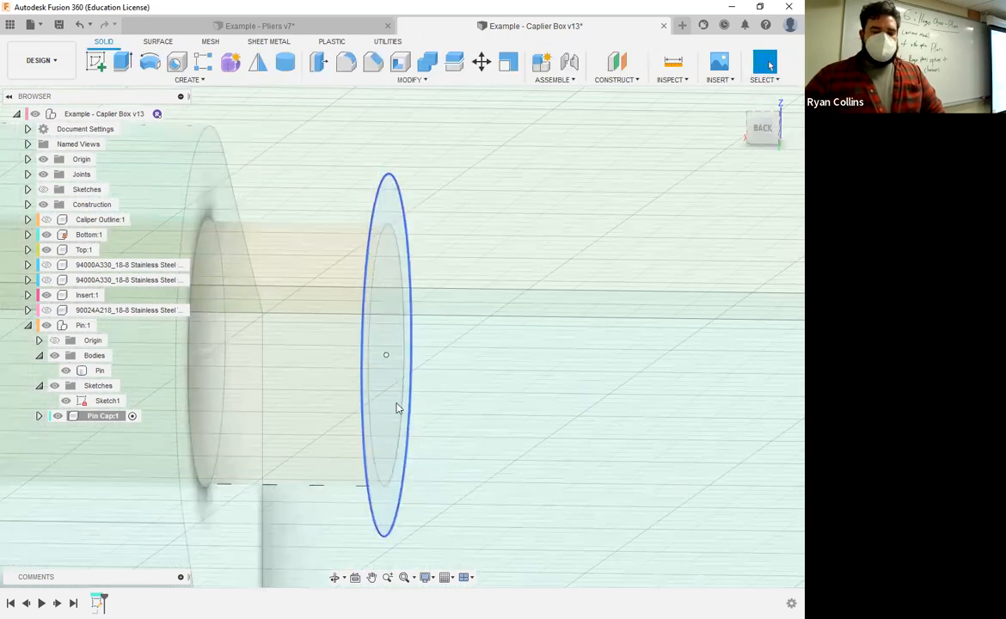
Extrude both the inner circle and the outer ring 1 mm outward from the pin end as a new body
click(121, 67)
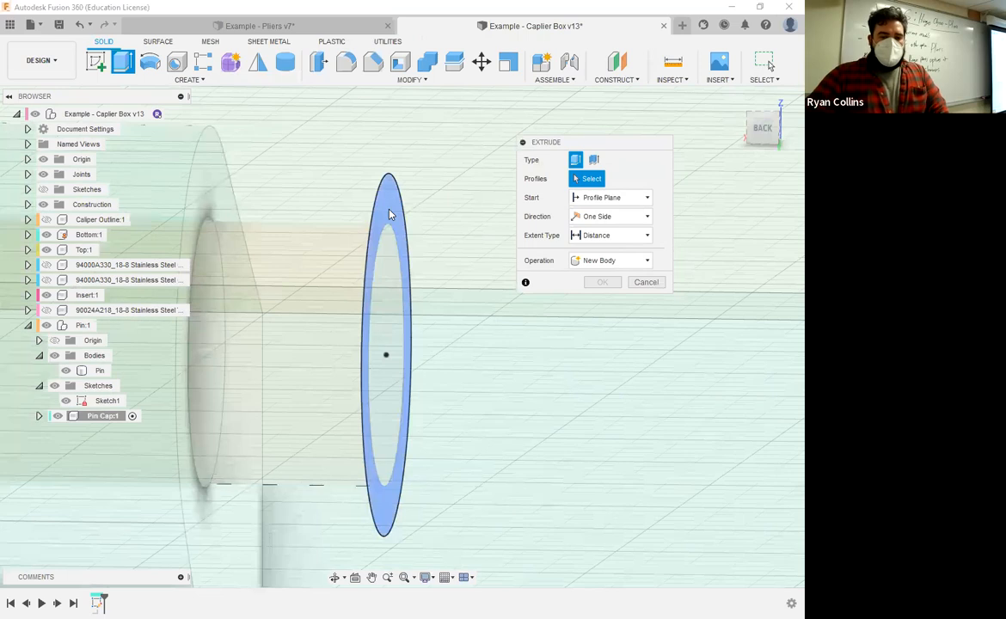
click(442, 344)
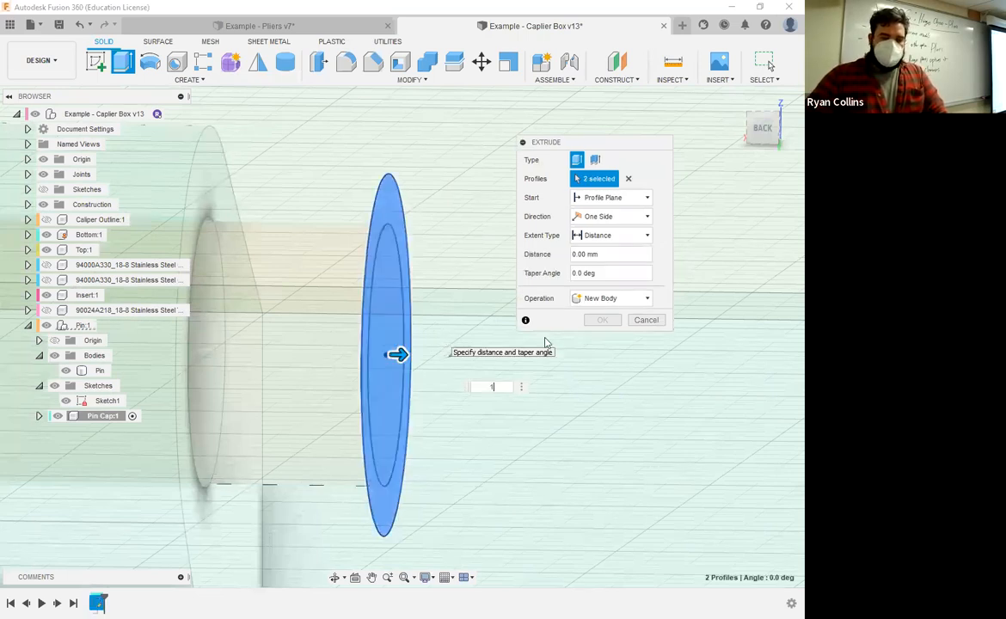
text(1)
click(601, 321)
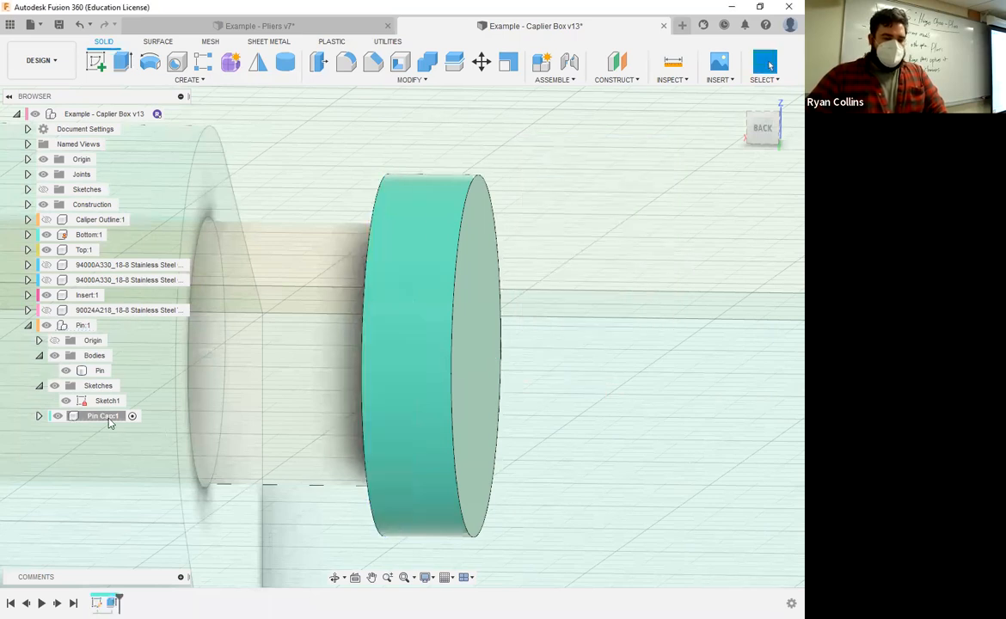
Make the Pin Cap component's sketch visible on the cap's inner face
click(39, 416)
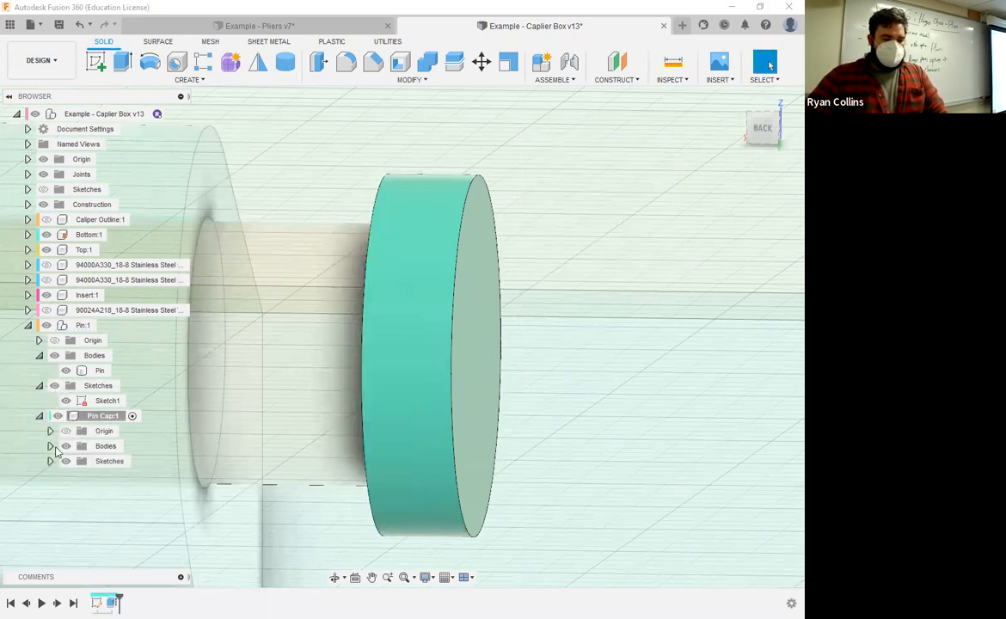
click(50, 461)
click(77, 476)
shift+middle_drag(499, 321, 382, 247)
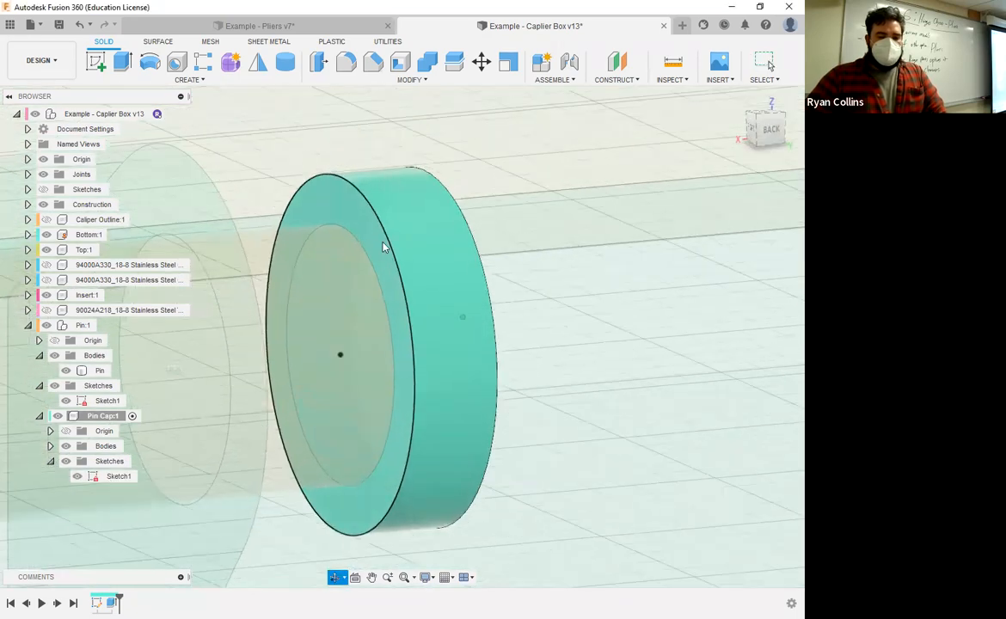
Extrude the cap sketch's outer ring 2 mm back over the pin, joined to the cap, with the Bottom and Top components hidden
click(123, 62)
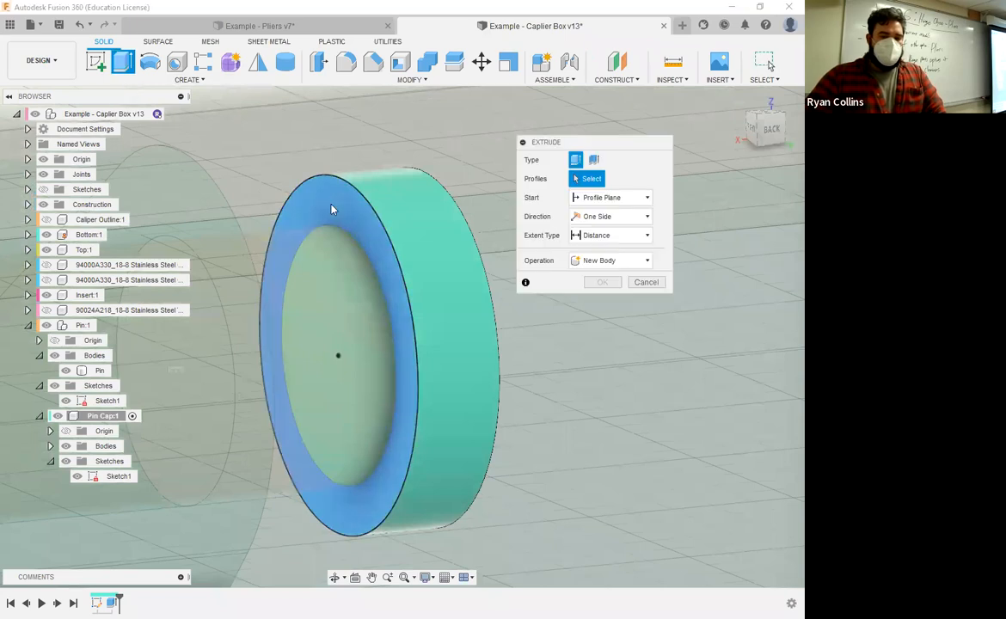
click(290, 334)
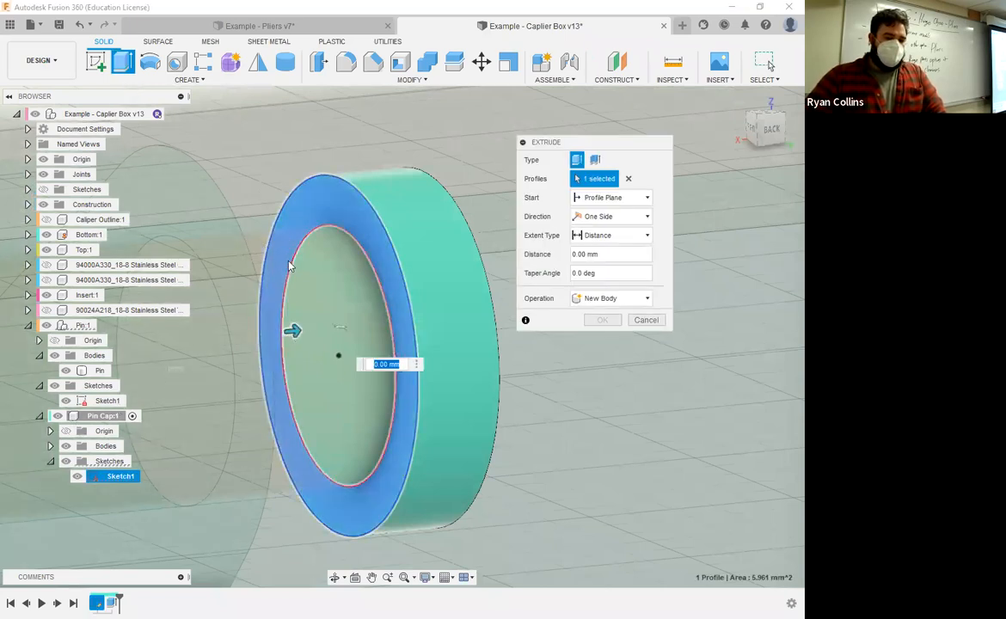
drag(293, 333, 243, 341)
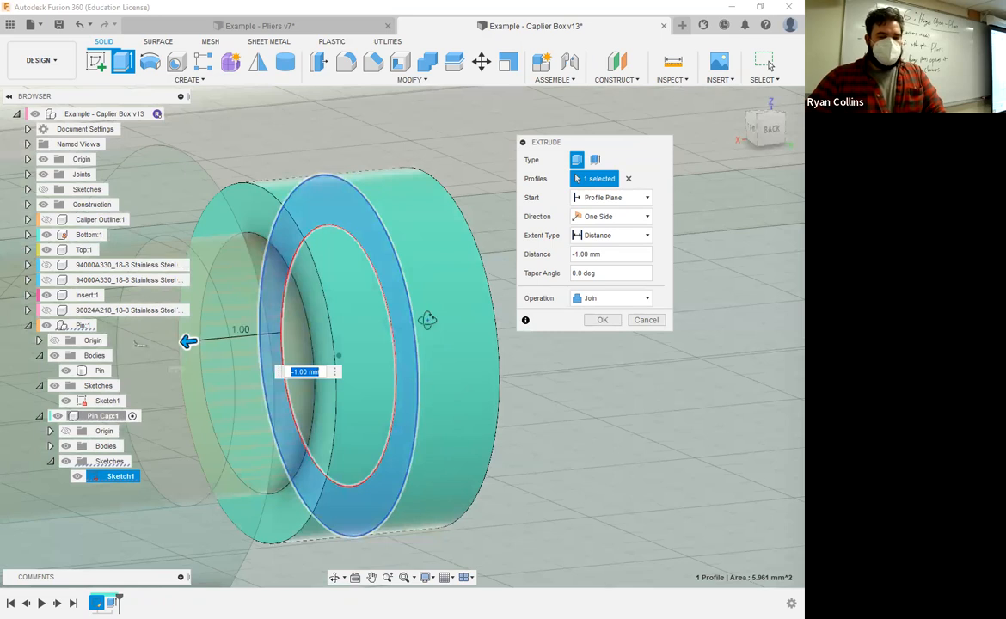
shift+middle_drag(417, 287, 342, 307)
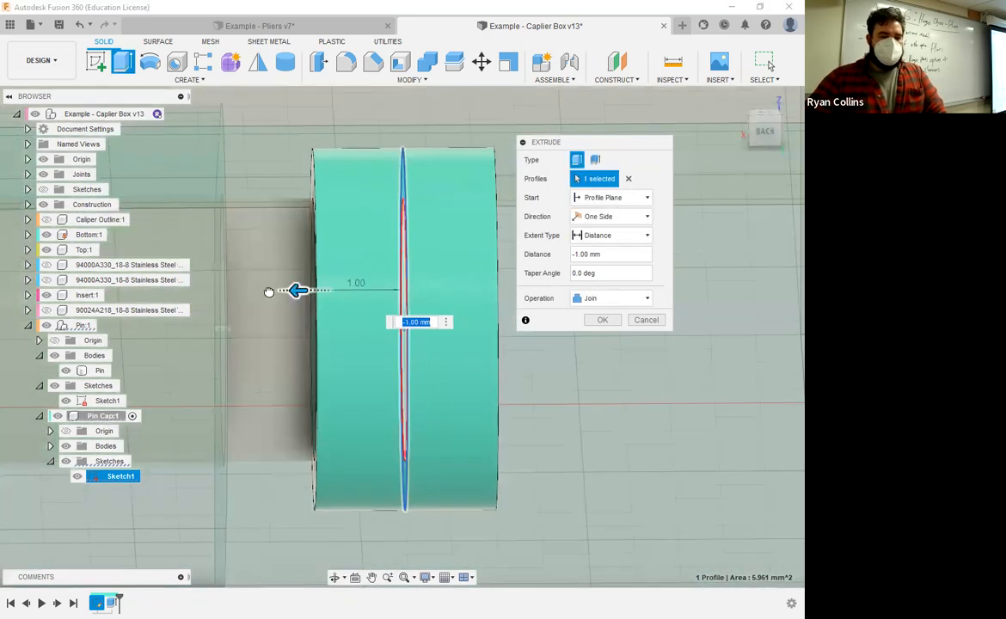
drag(237, 288, 236, 289)
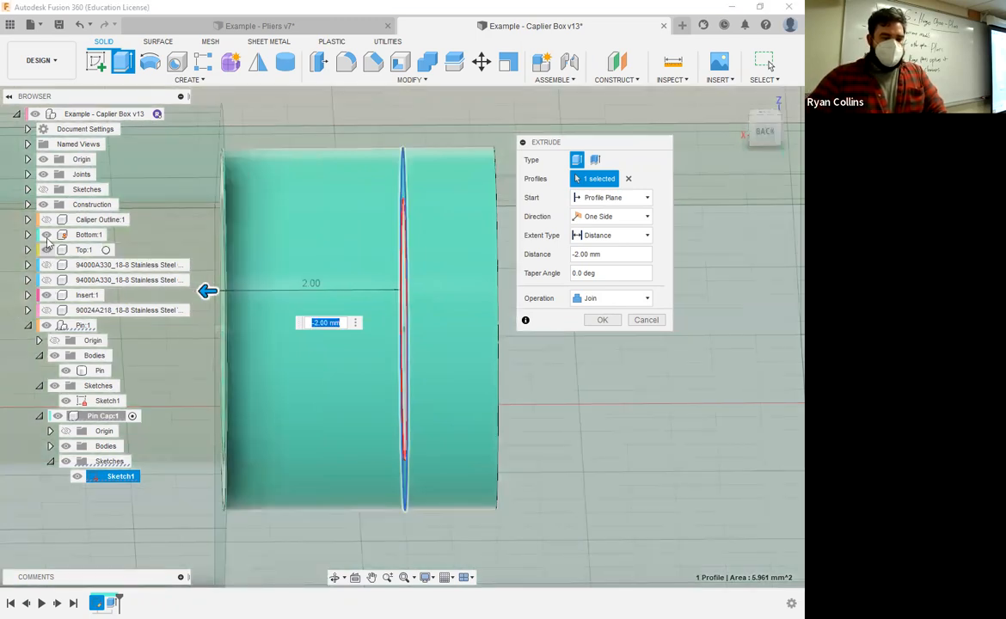
shift+middle_drag(331, 292, 351, 301)
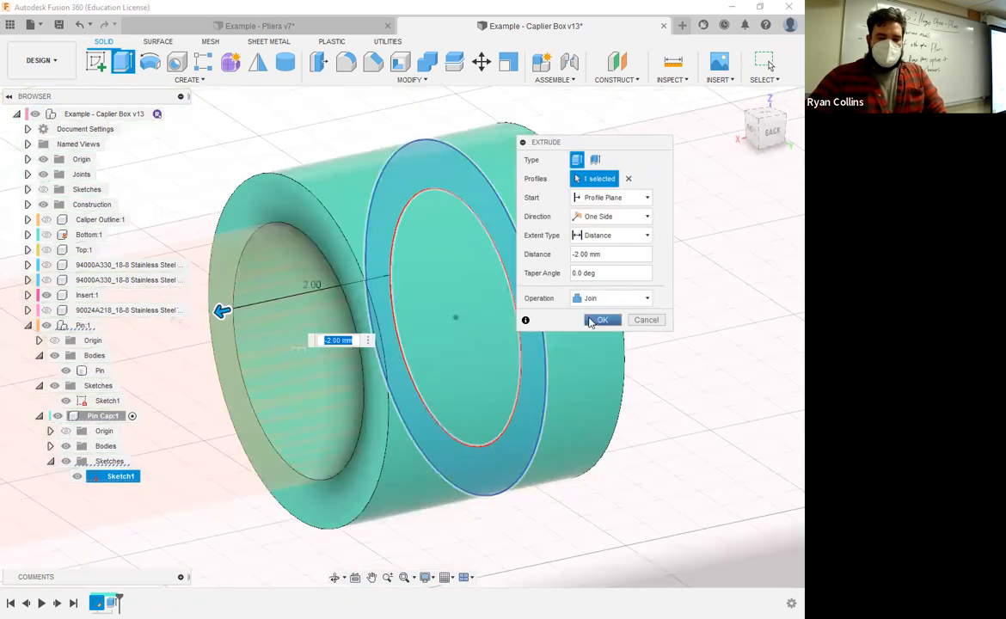
click(602, 320)
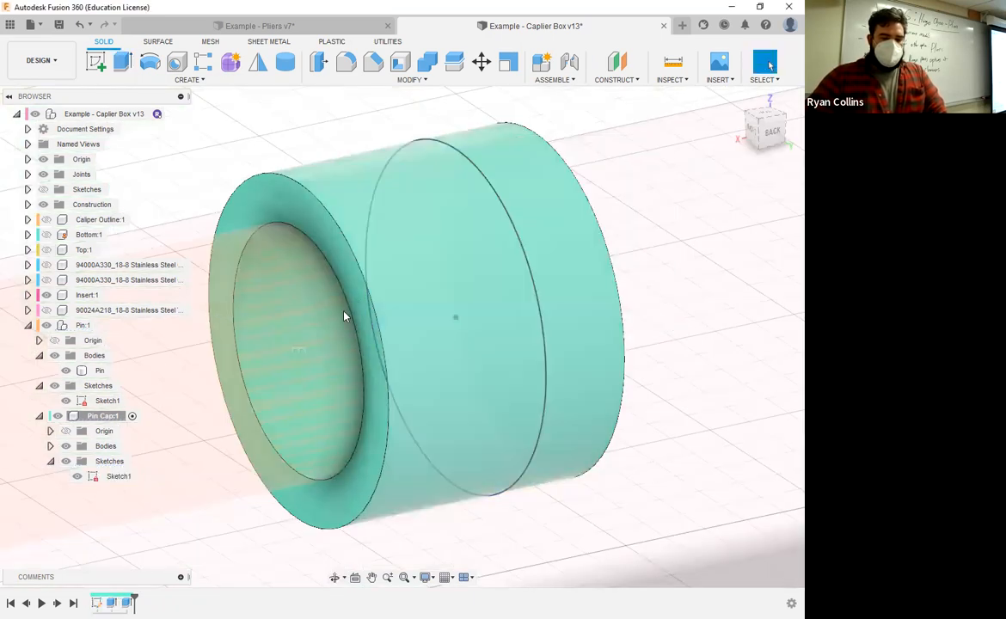
Activate the Pin component and set the visual style to Shaded with Hidden Edges
scroll(342, 327, down, 5)
click(83, 325)
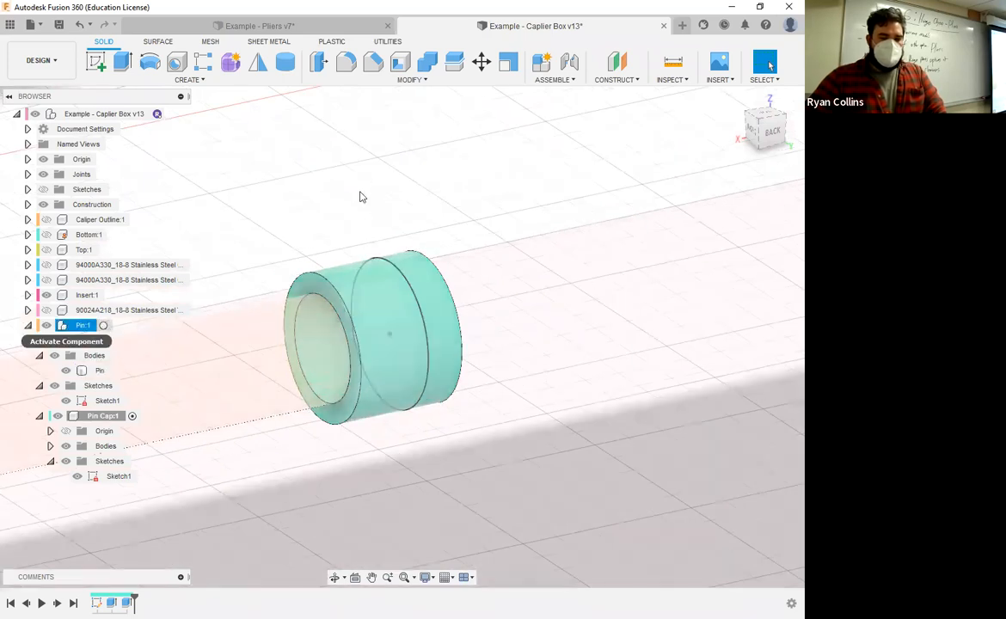
mouse_move(476, 374)
shift+middle_down()
mouse_move(442, 375)
mouse_move(483, 370)
shift+middle_up()
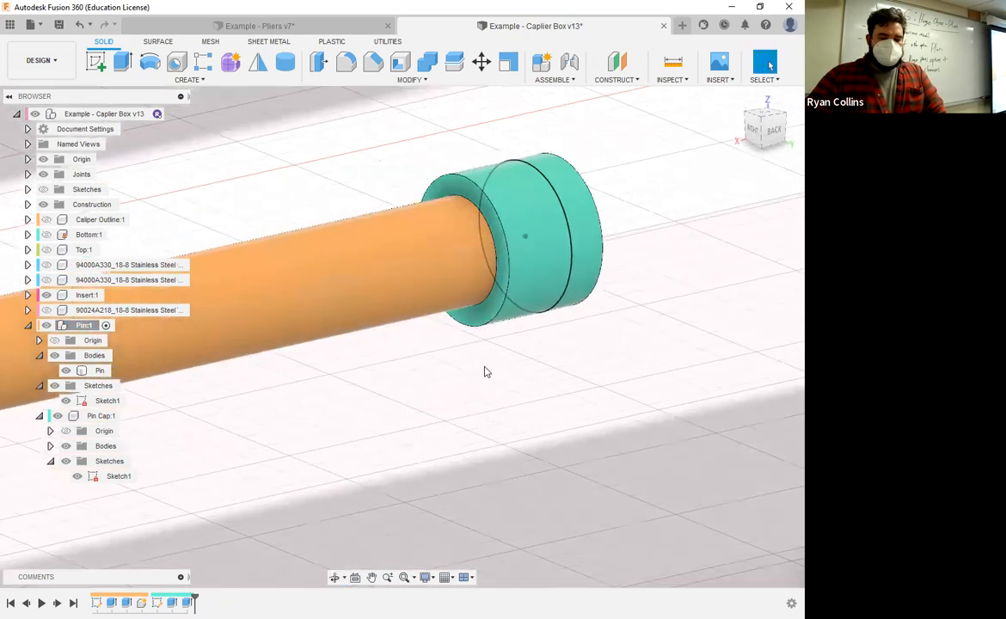
click(427, 581)
mouse_move(529, 464)
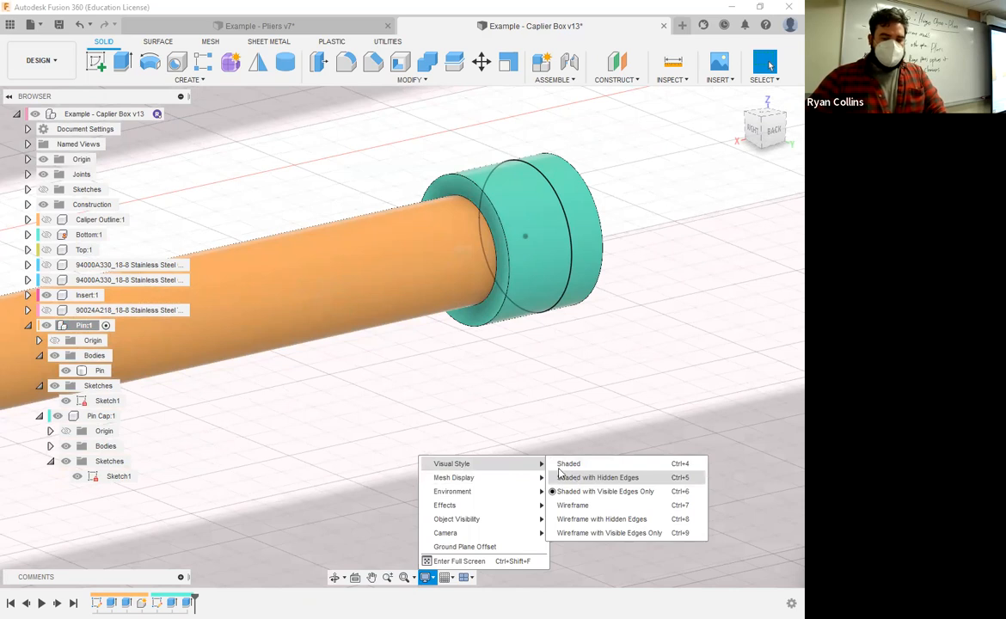
click(561, 476)
Examine the full length of the pin from its capped end to its head
scroll(516, 312, down, 2)
scroll(456, 355, up, 1)
scroll(438, 350, down, 6)
middle_drag(429, 367, 436, 364)
scroll(436, 364, down, 3)
middle_drag(513, 363, 647, 326)
scroll(212, 389, up, 2)
scroll(231, 404, up, 3)
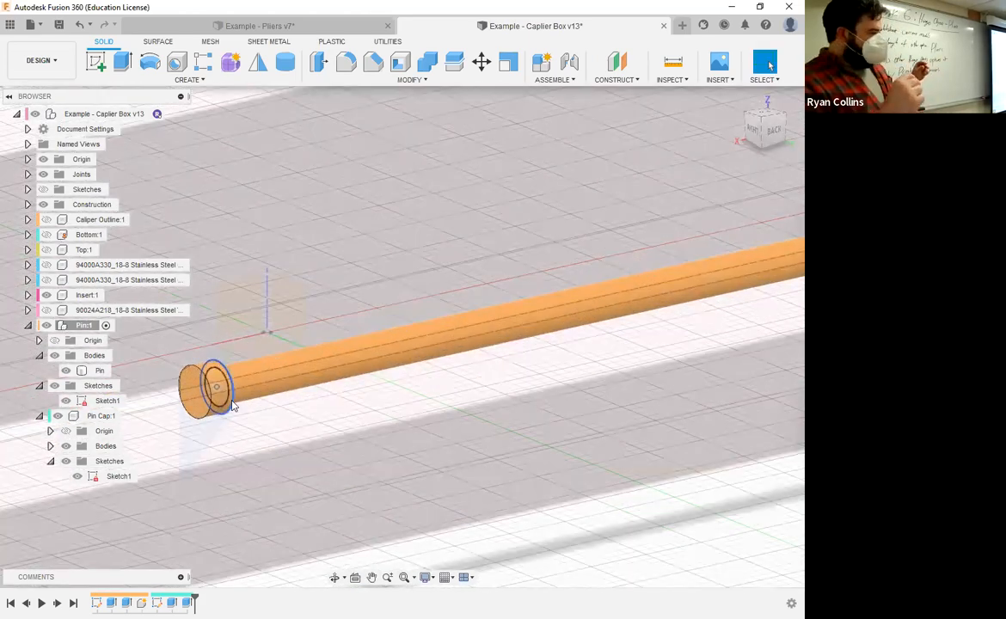
Hide the Pin body to examine the hollow inside of the pin cap, and show the body again
click(90, 371)
key(v)
middle_drag(537, 297, 204, 360)
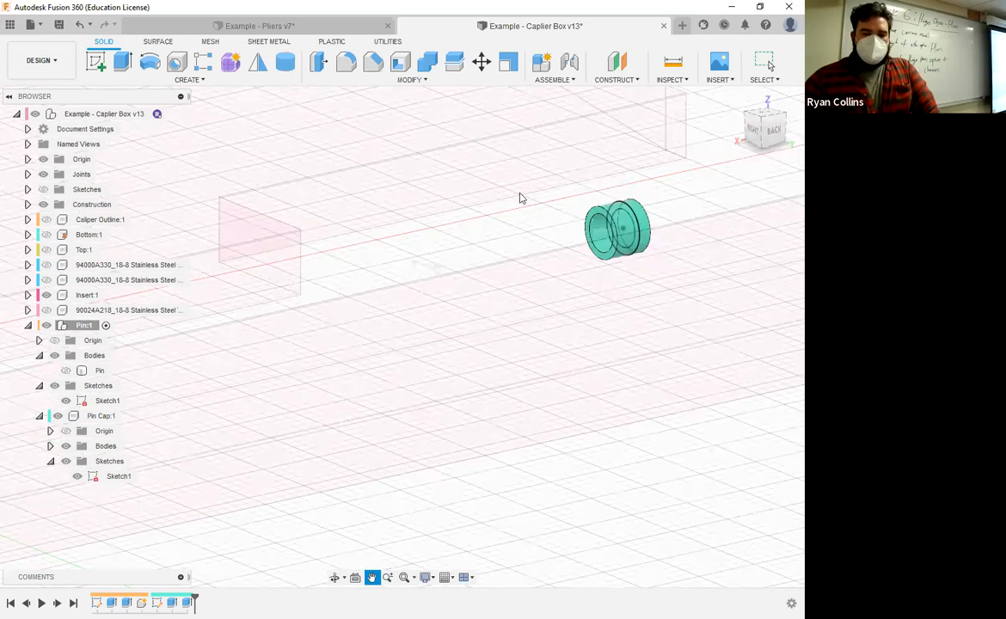
middle_drag(520, 197, 524, 191)
scroll(575, 227, down, 3)
scroll(562, 237, up, 2)
scroll(561, 235, up, 4)
mouse_move(561, 235)
shift+middle_down()
mouse_move(617, 214)
mouse_move(602, 214)
shift+middle_up()
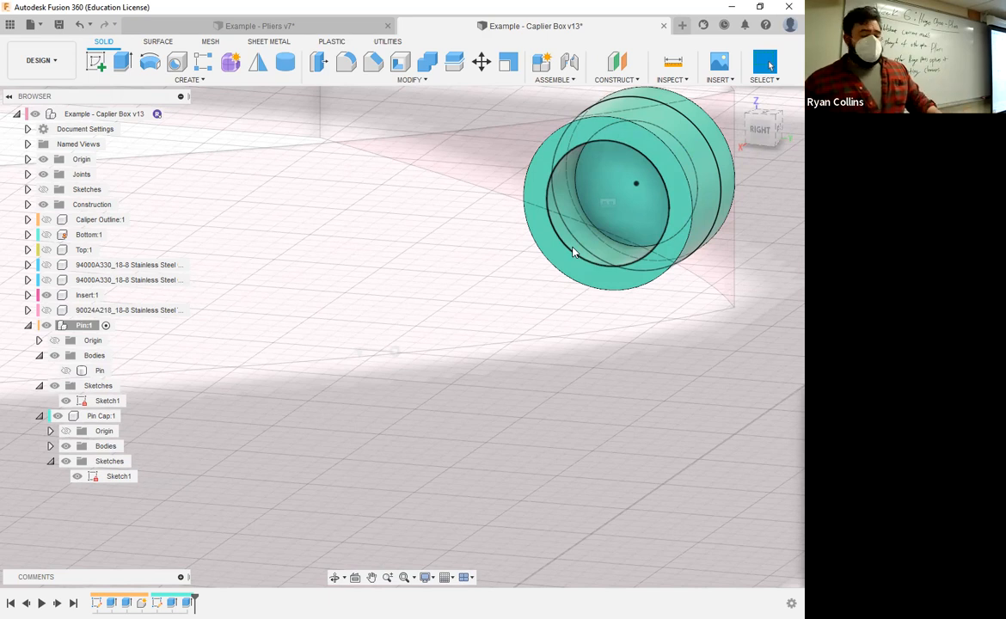
click(66, 371)
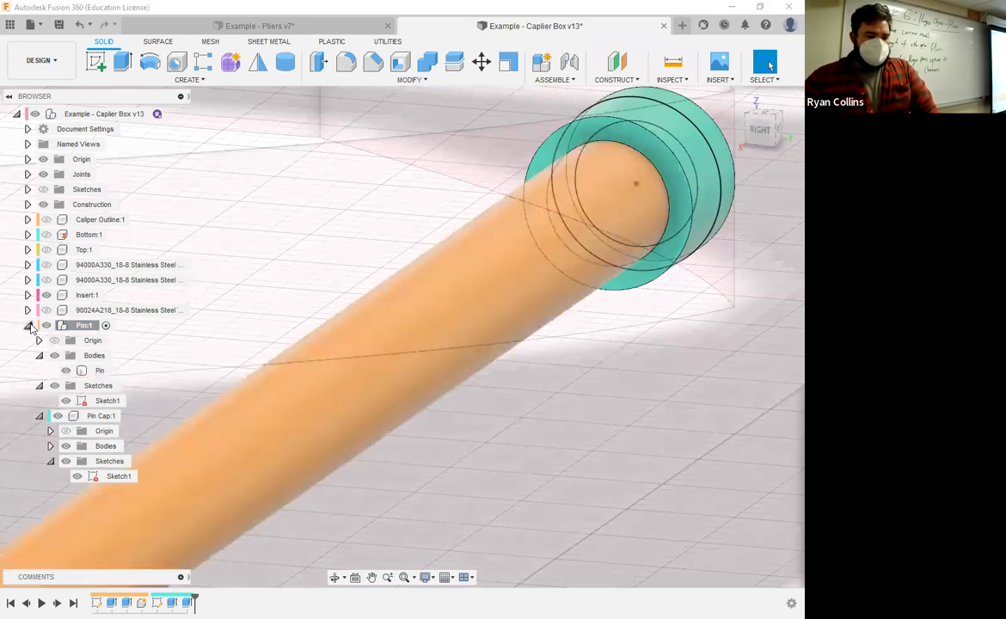
Activate the top-level Caliper Box component and show the Bottom and Top components, keeping the caliper outline and cap nuts hidden
click(28, 325)
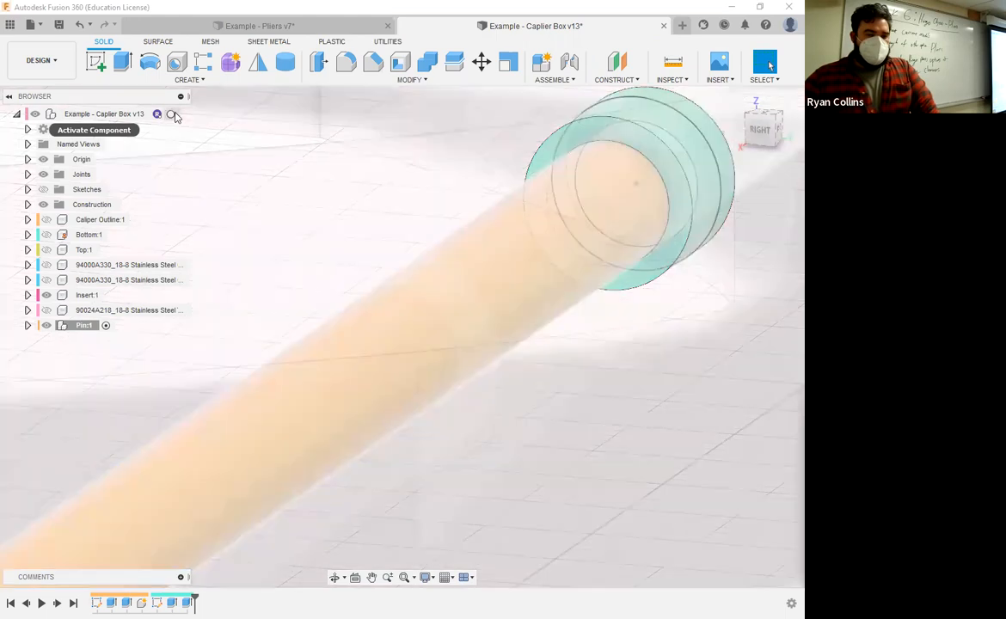
click(175, 116)
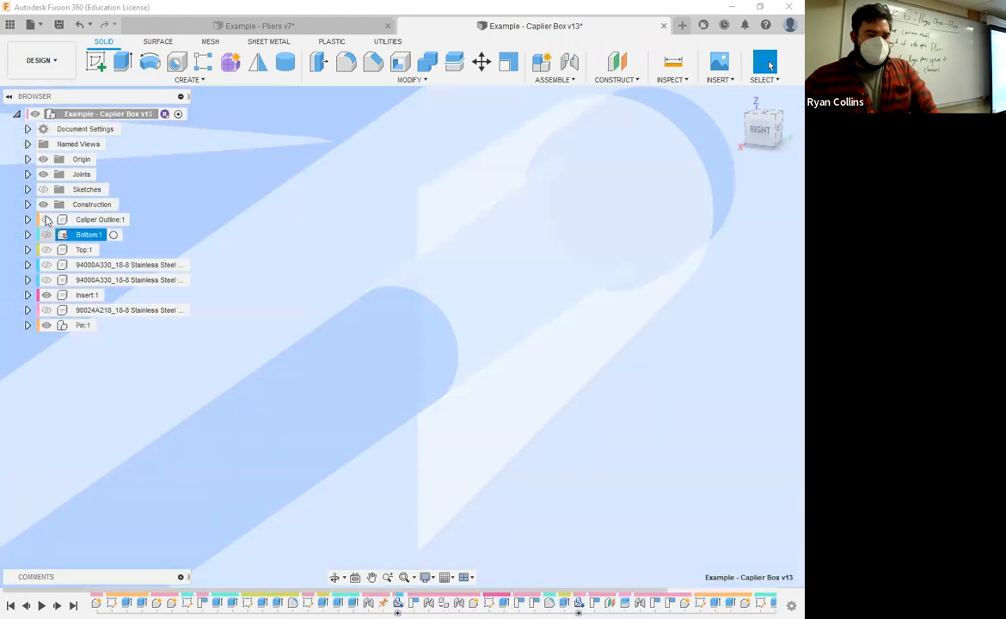
click(46, 220)
click(47, 235)
click(46, 250)
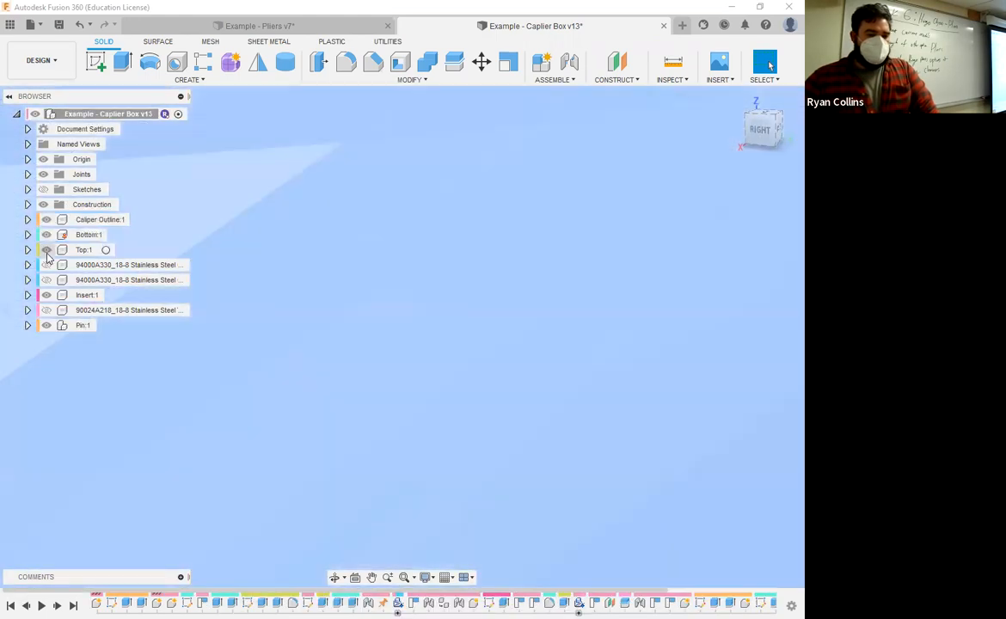
click(46, 219)
click(46, 265)
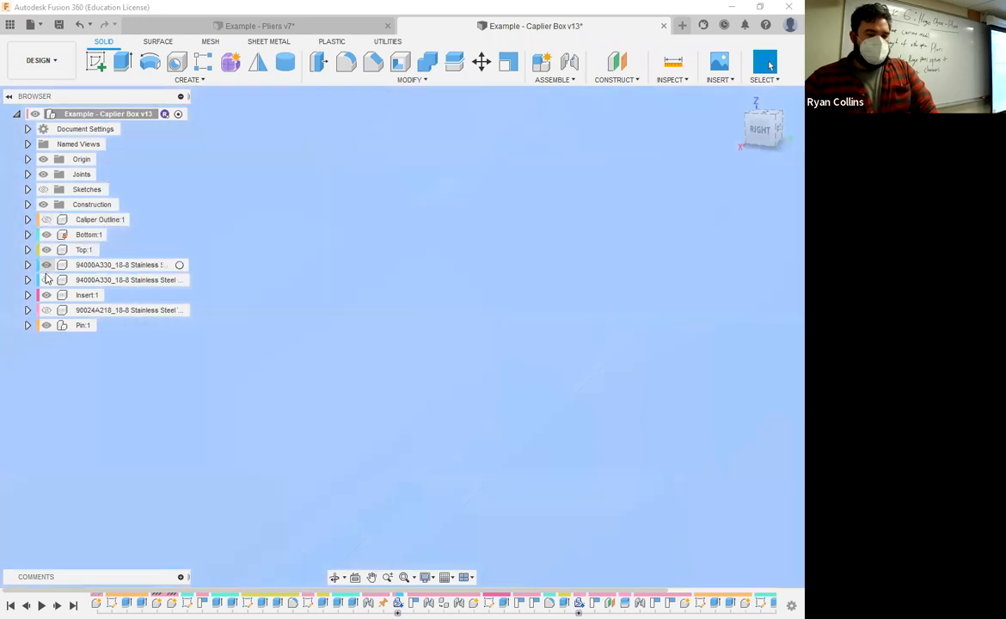
click(47, 280)
click(47, 265)
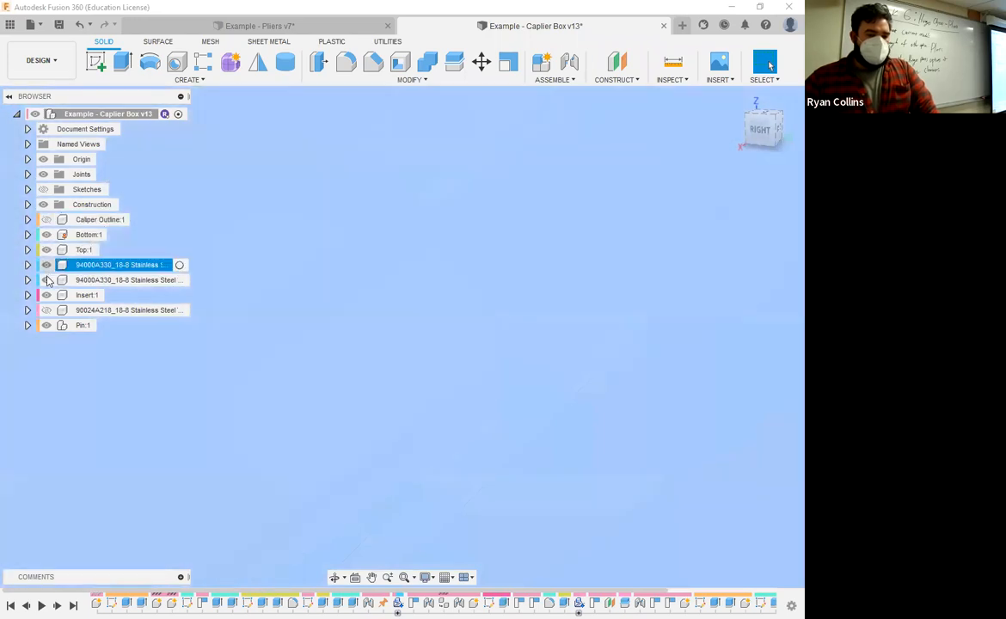
click(46, 280)
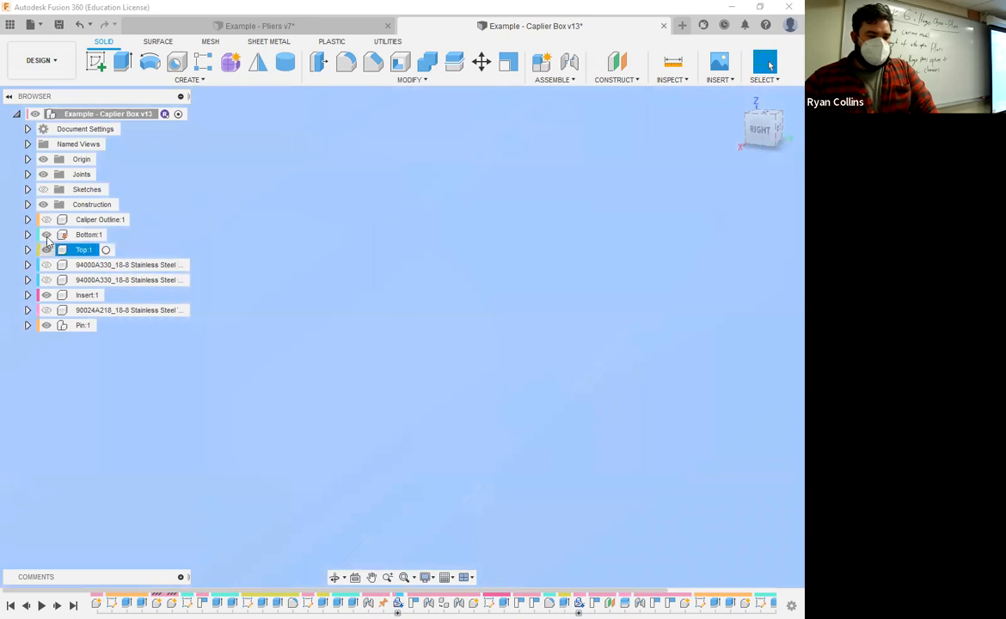
scroll(256, 225, down, 8)
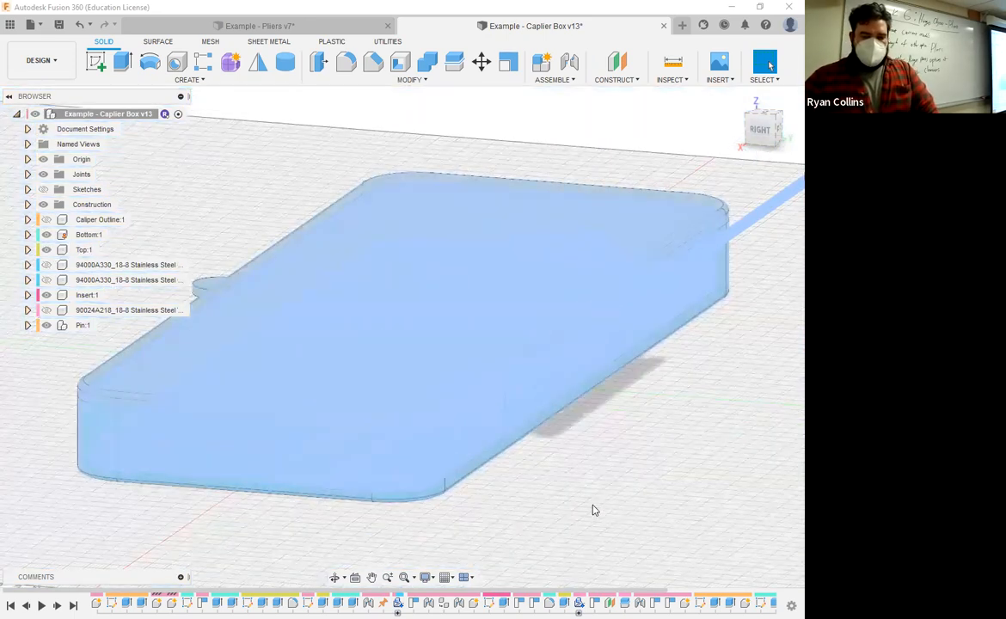
click(594, 511)
Set the visual style to Shaded with Visible Edges Only
shift+middle_drag(541, 464, 386, 519)
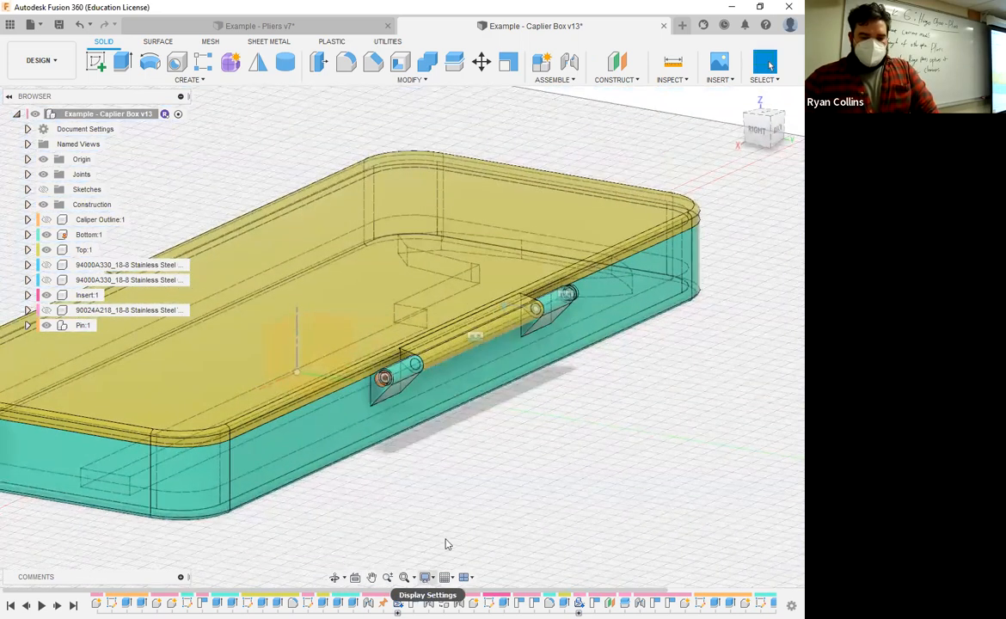
click(424, 577)
mouse_move(481, 464)
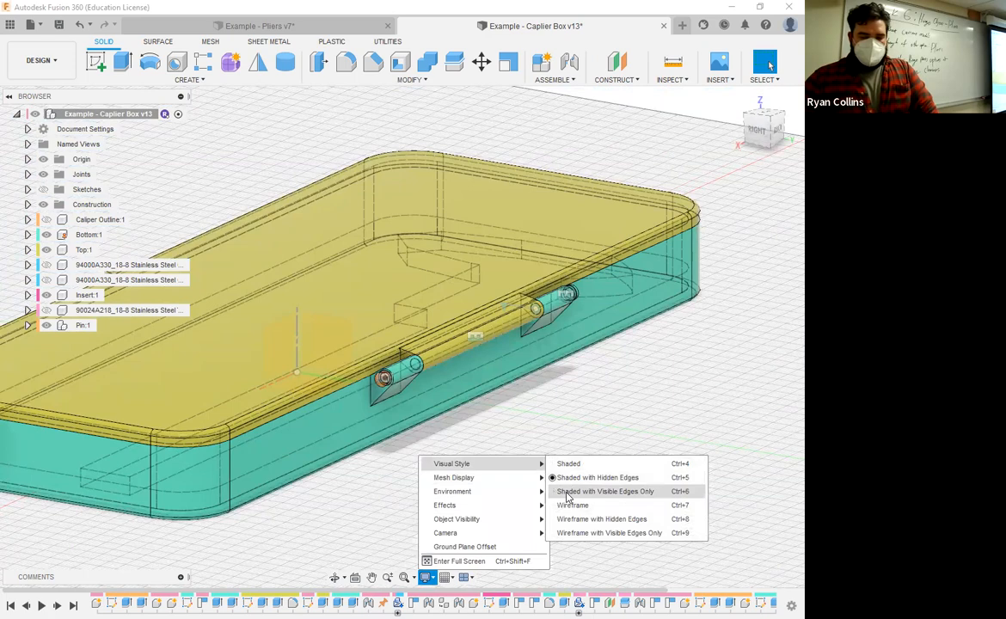
click(567, 497)
Examine the box hinge with the Pin component hidden, show the pin again, and return to the home view
scroll(424, 445, down, 2)
scroll(423, 444, up, 6)
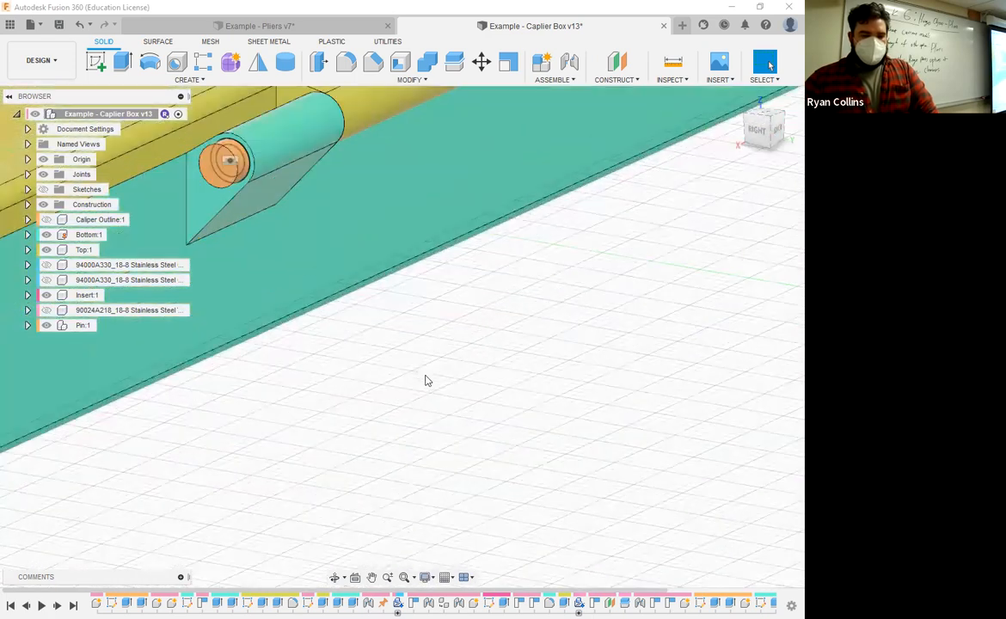
shift+middle_drag(512, 438, 310, 404)
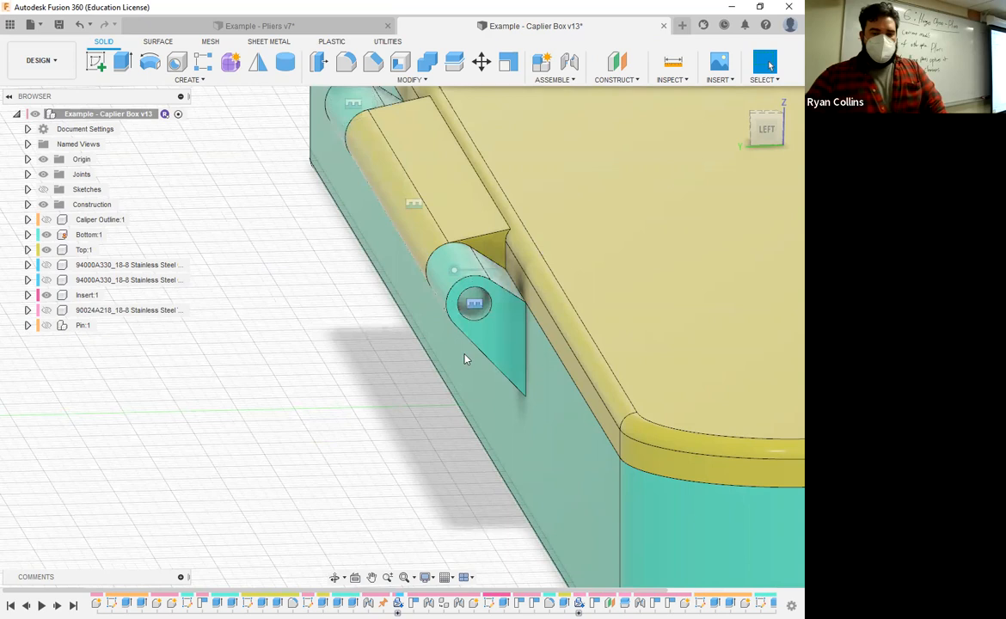
mouse_move(453, 344)
shift+middle_down()
mouse_move(449, 337)
mouse_move(453, 344)
shift+middle_up()
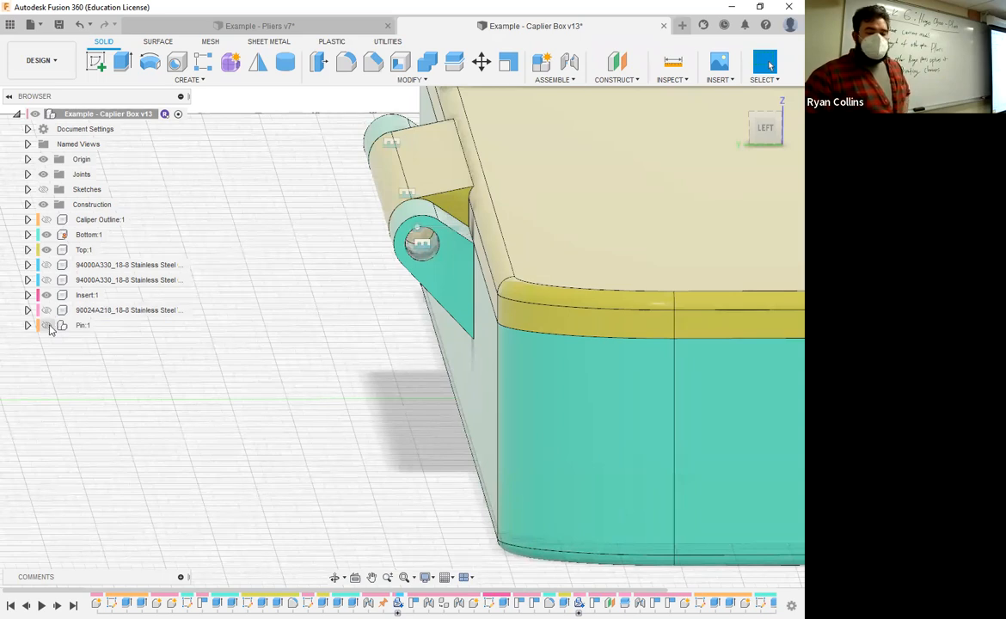
click(46, 295)
middle_drag(326, 408, 588, 443)
shift+middle_drag(390, 470, 421, 477)
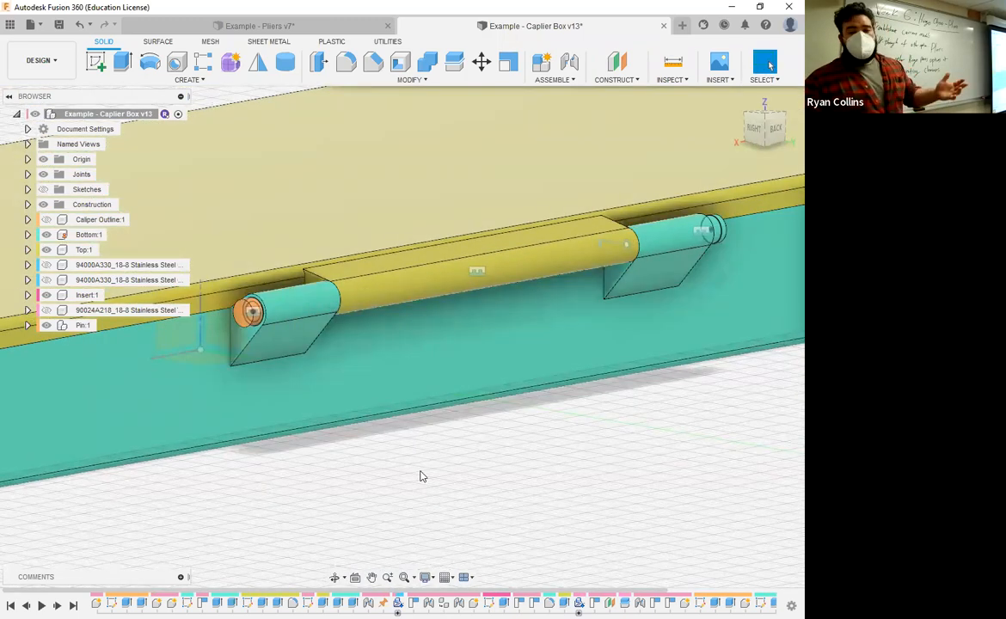
click(737, 99)
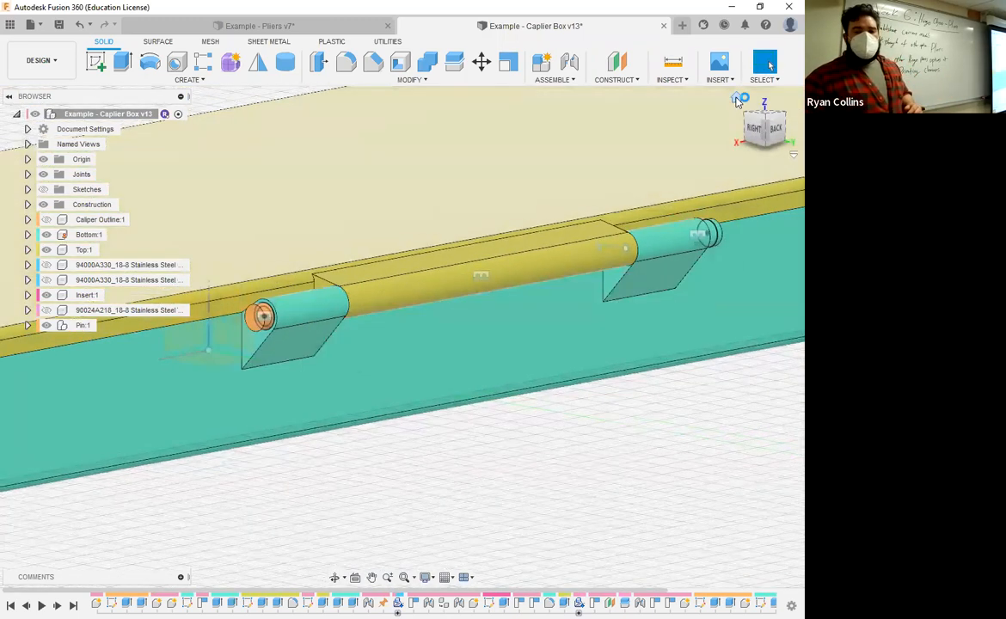